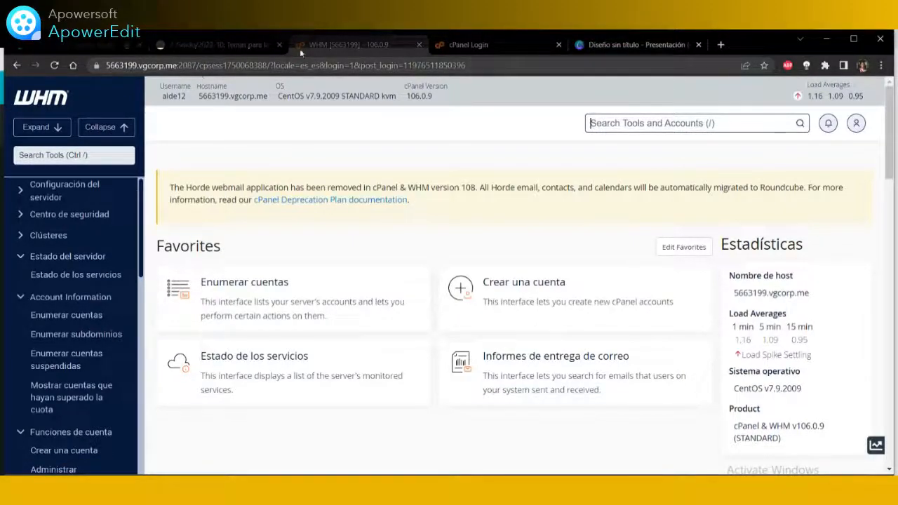
- Check the Web Host Manager task list on the Fatla course page and open the Enumerar cuentas page in WHM
left_click(237, 46)
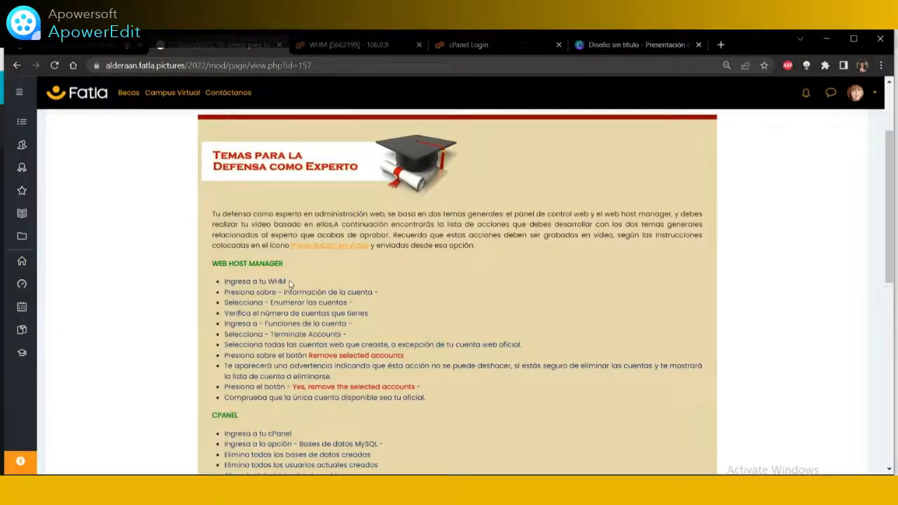
left_click(347, 45)
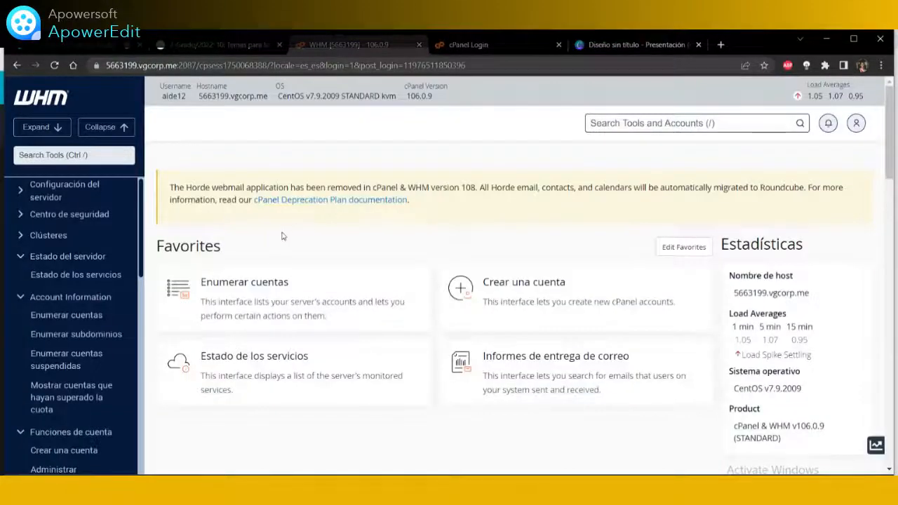
scroll(70, 252, "down", 1)
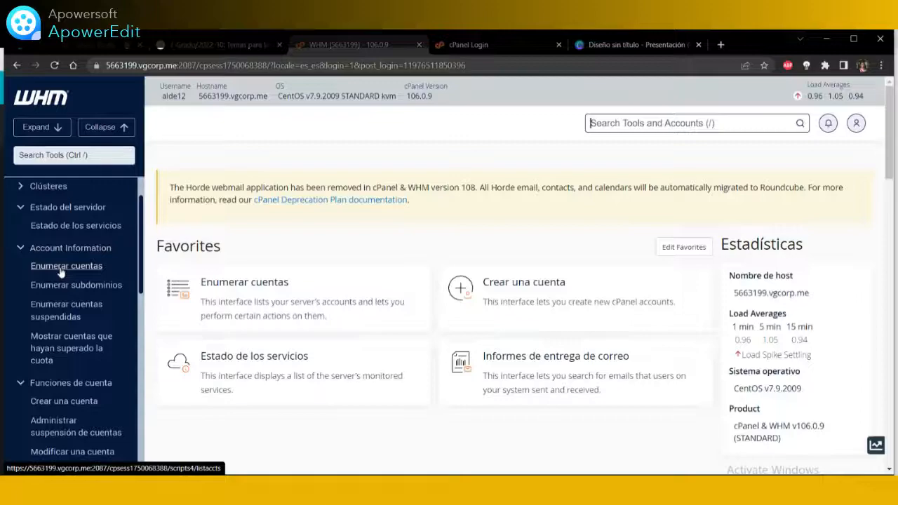
left_click(67, 267)
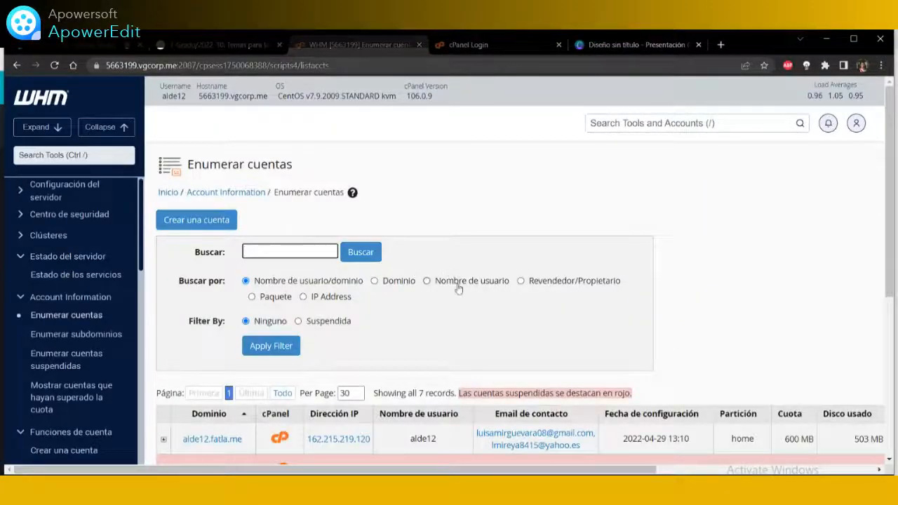
- Review the full table of hosted accounts to verify how many exist and which domains they use
scroll(659, 244, "down", 1)
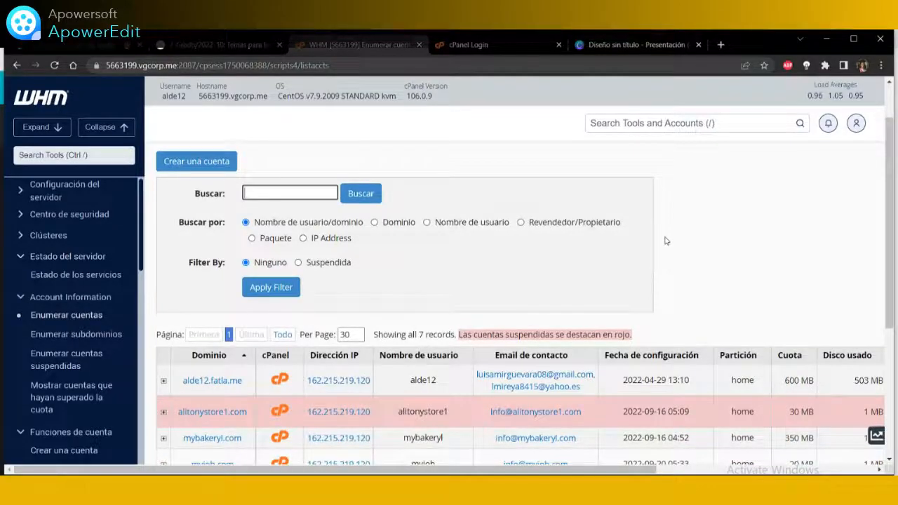
scroll(665, 240, "down", 1)
scroll(666, 241, "up", 2)
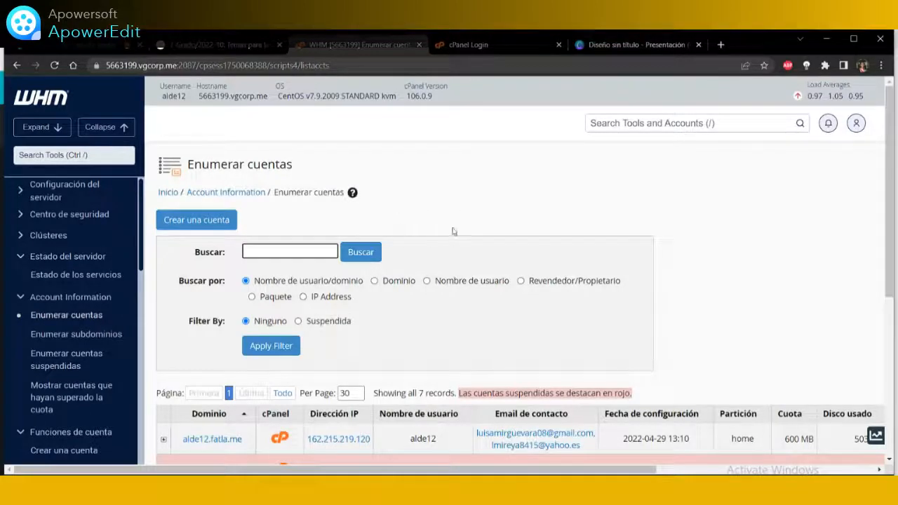
scroll(623, 276, "down", 2)
scroll(623, 276, "down", 3)
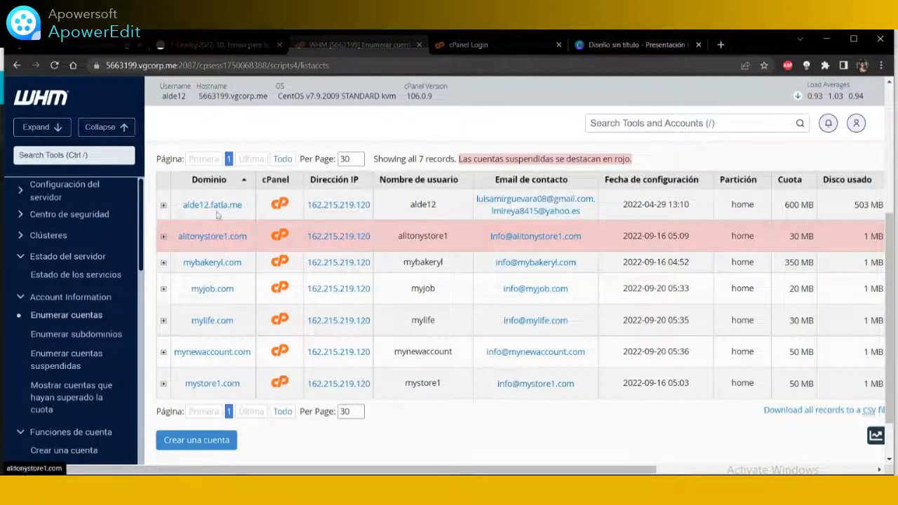
- Consult the Fatla task list for the next actions and open the Terminar cuentas page under Funciones de cuenta in WHM
left_click(218, 45)
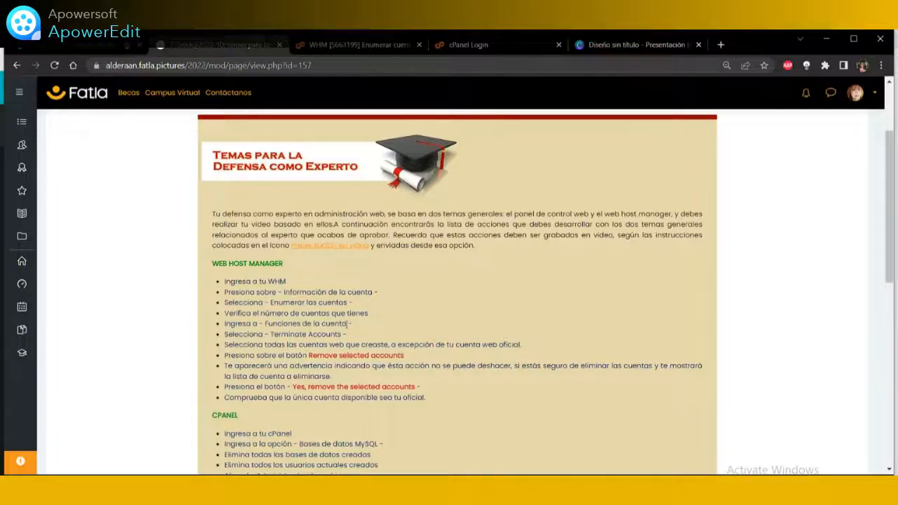
left_click(356, 46)
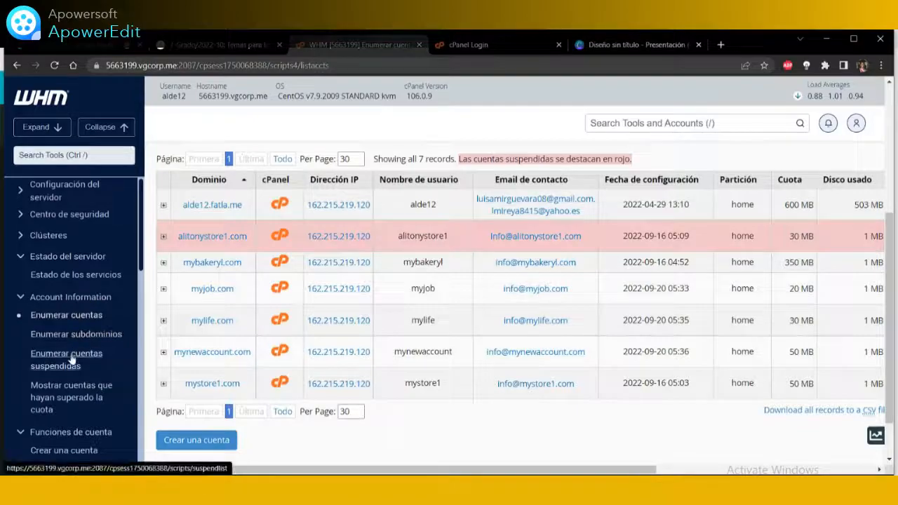
scroll(72, 359, "down", 1)
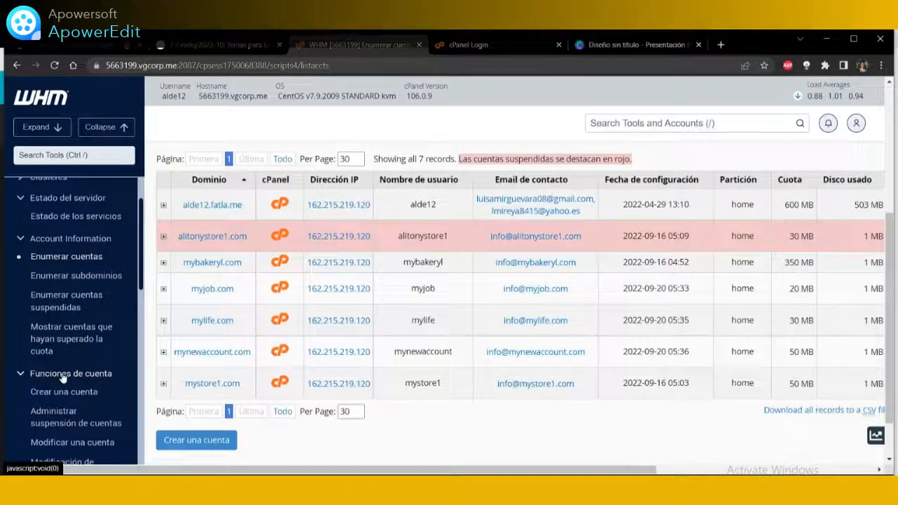
left_click(62, 374)
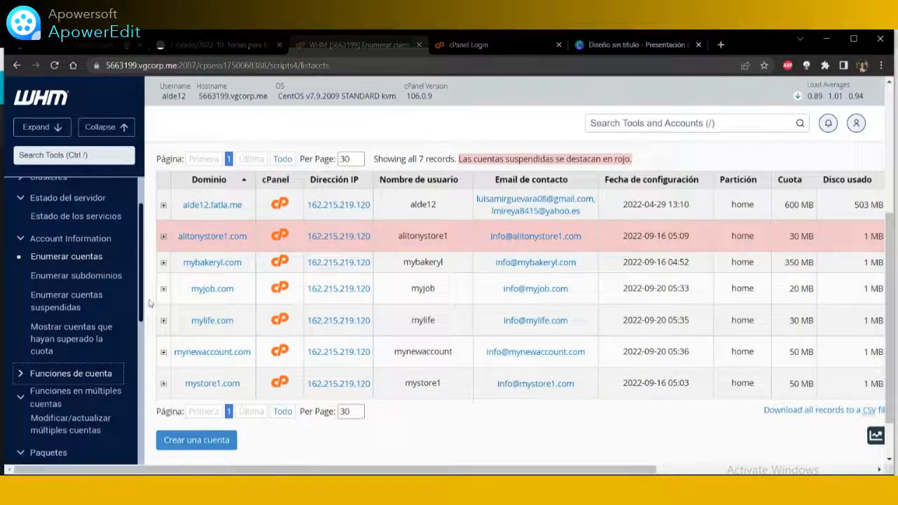
left_click(65, 374)
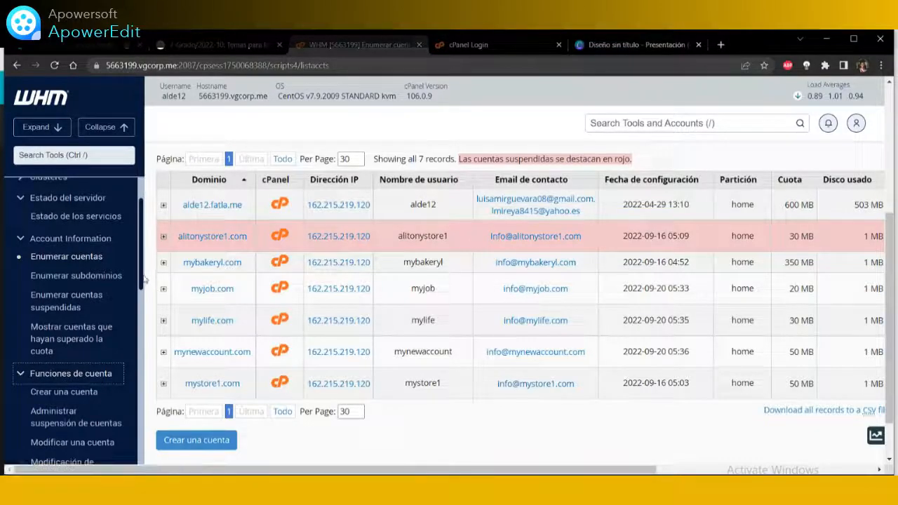
scroll(144, 279, "down", 2)
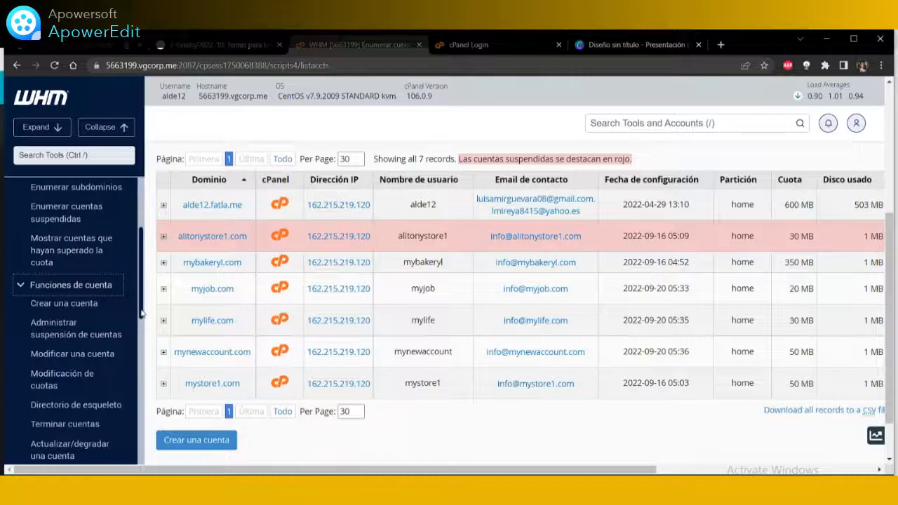
left_click_drag(141, 314, 142, 342)
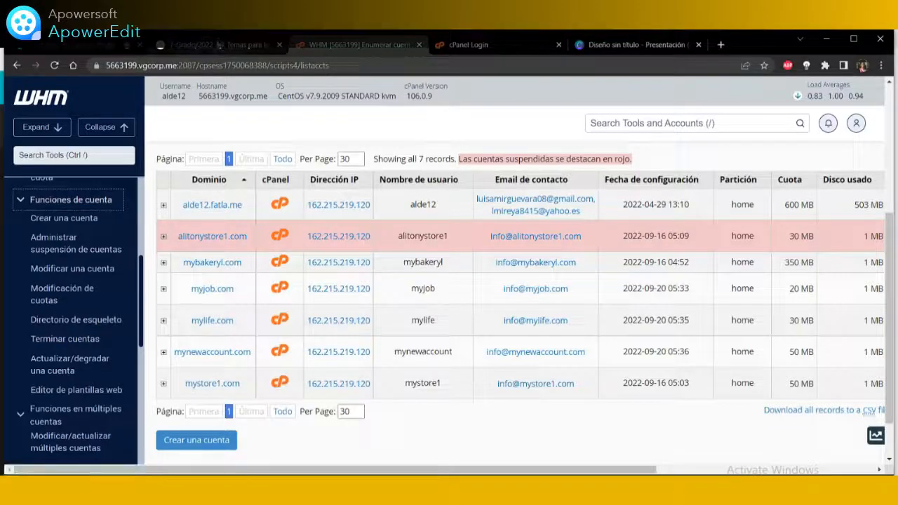
left_click(220, 44)
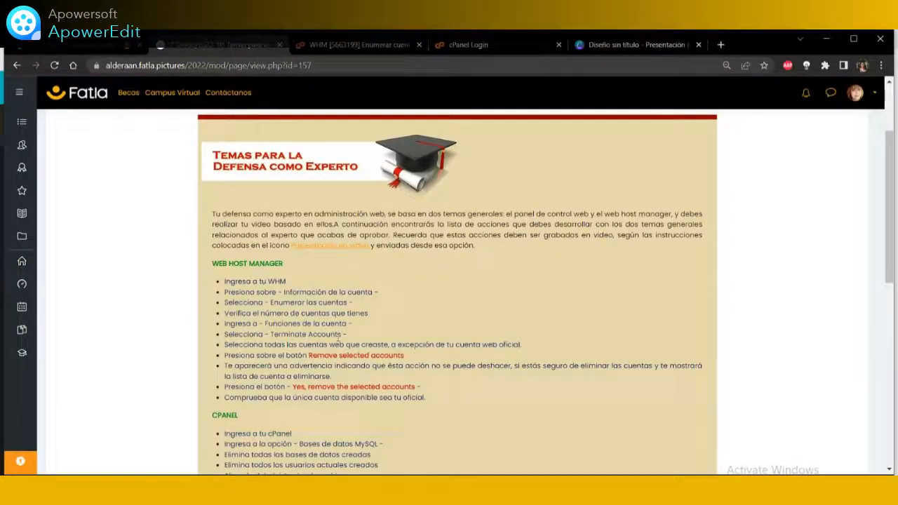
left_click(347, 45)
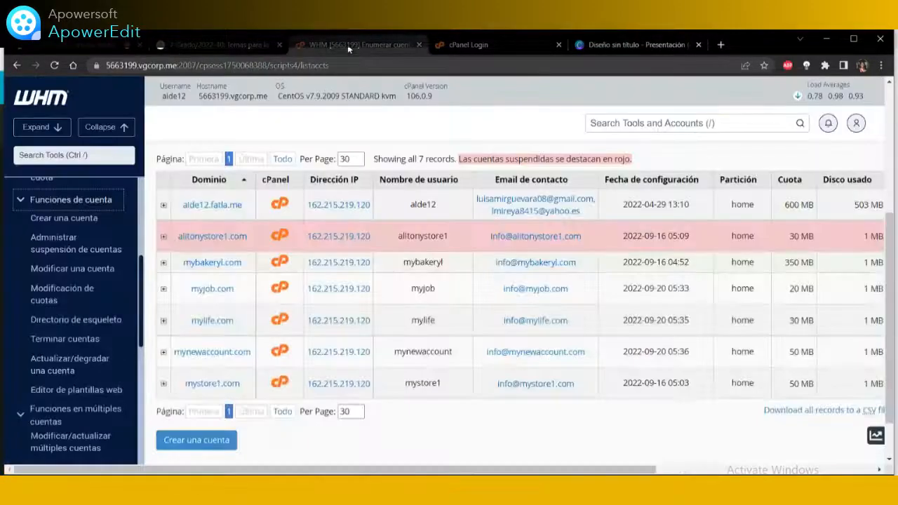
left_click(74, 340)
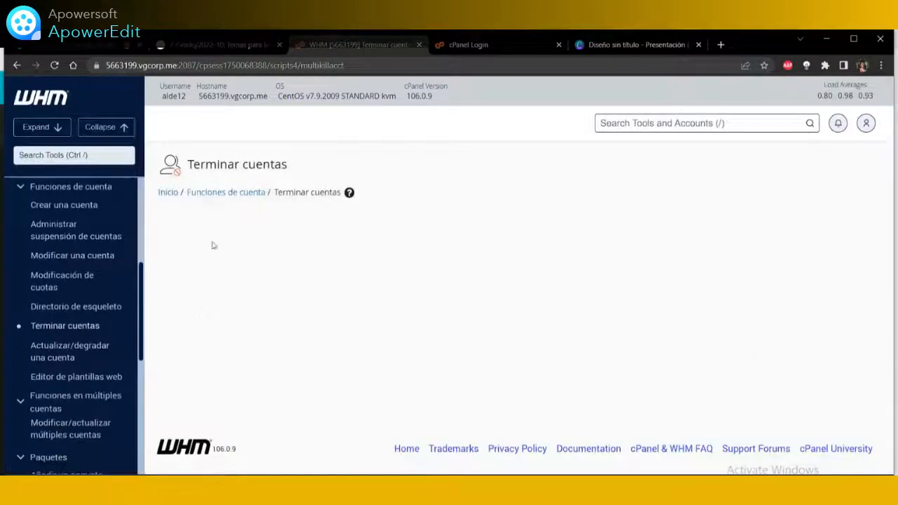
scroll(490, 331, "down", 3)
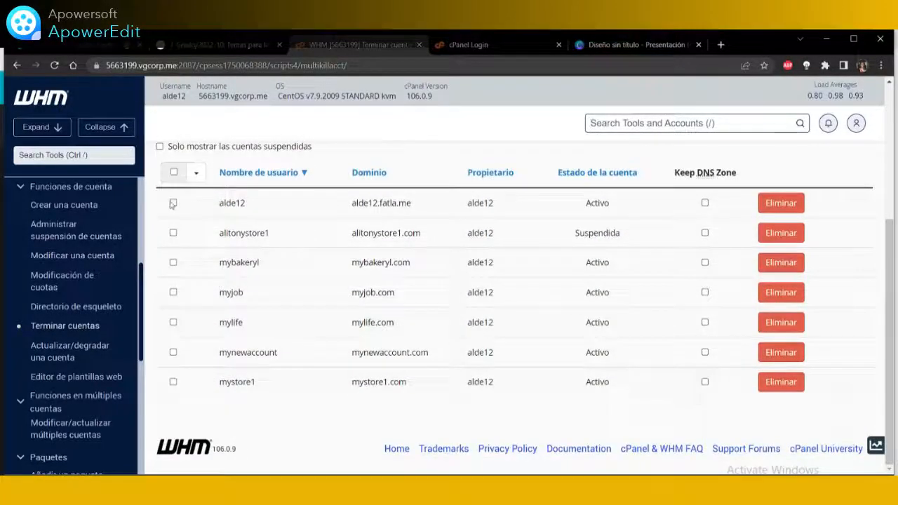
left_click(237, 45)
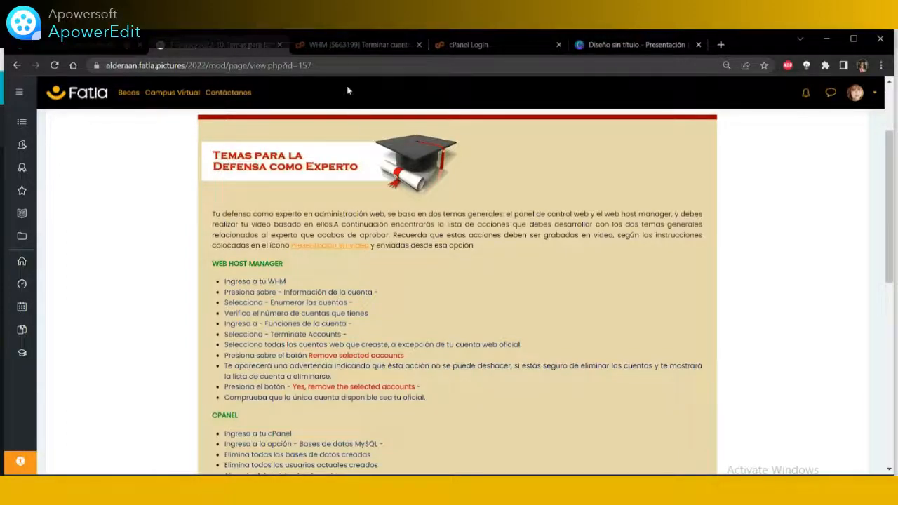
left_click(341, 45)
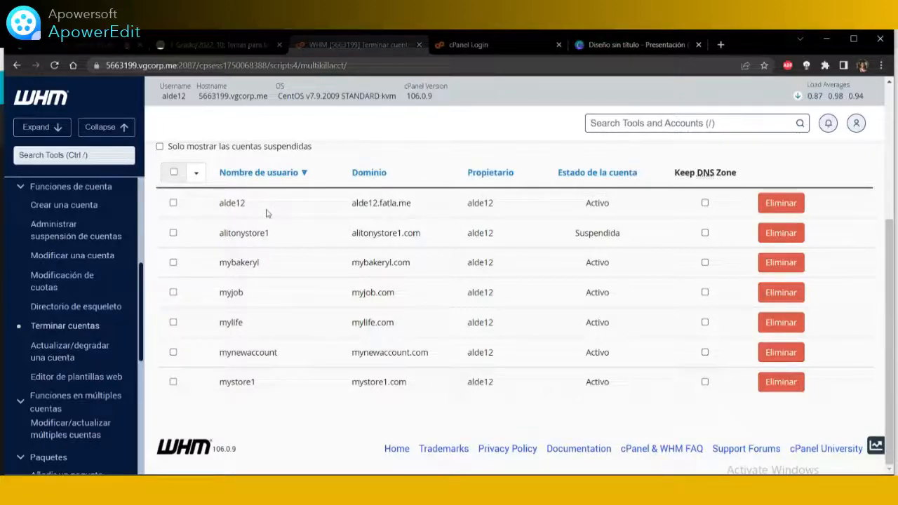
left_click(173, 233)
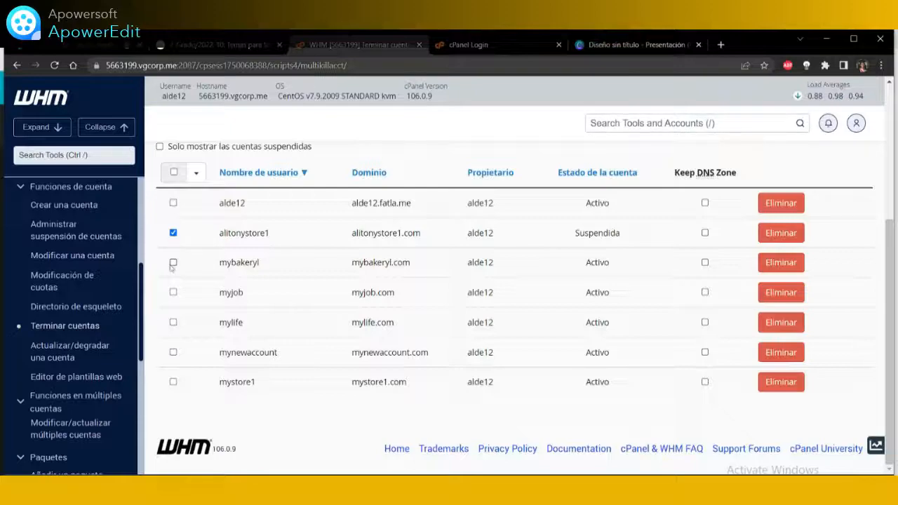
left_click(173, 263)
left_click(174, 353)
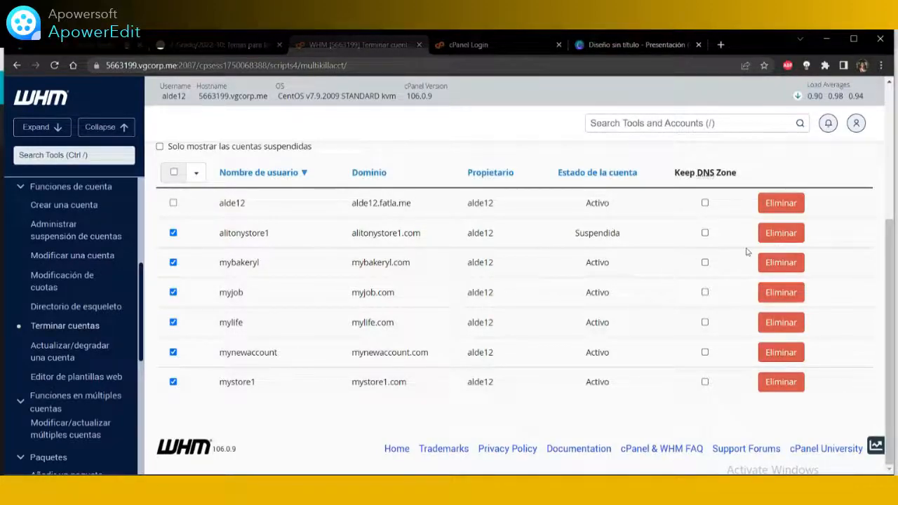
- Permanently remove the accounts alitonystore1 and mybakeryl, accepting the deletion of each
left_click(780, 234)
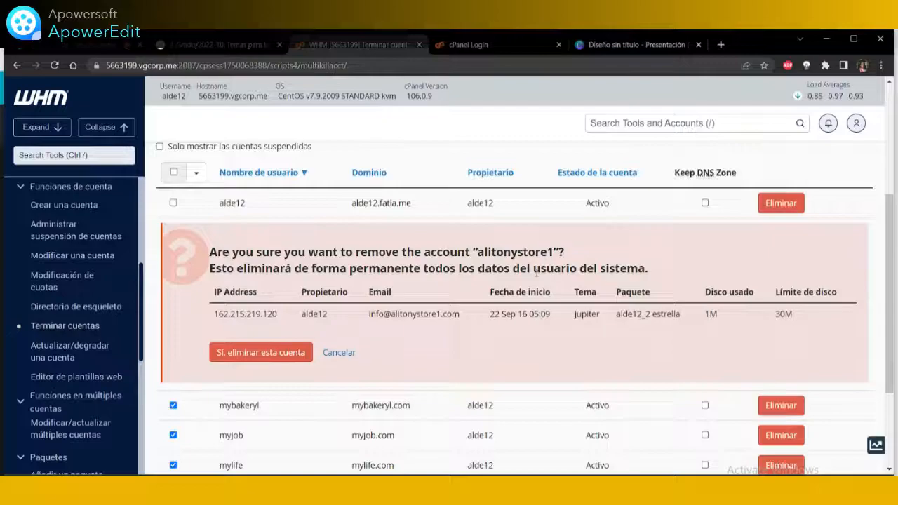
left_click(284, 357)
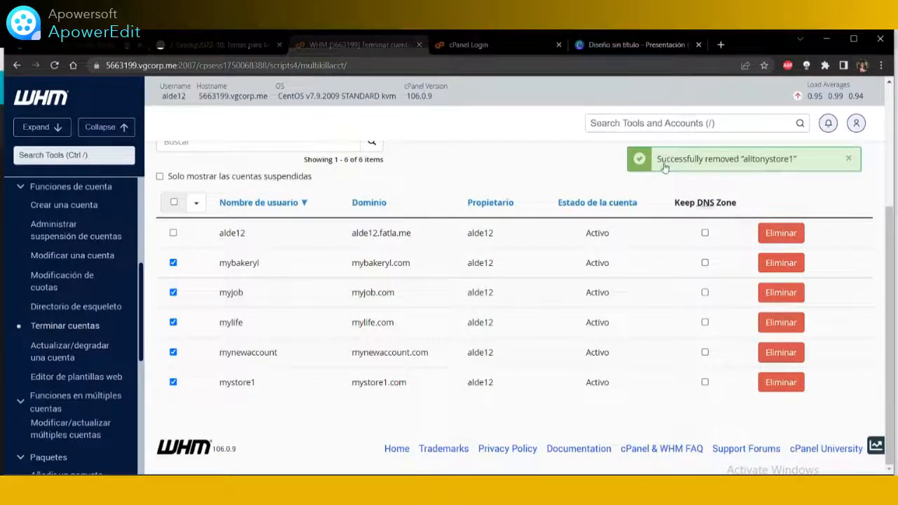
left_click(785, 263)
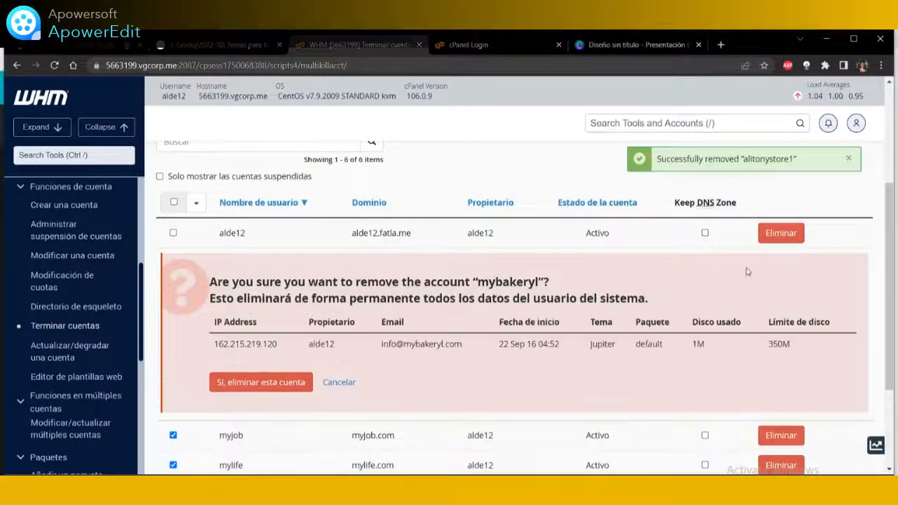
left_click(277, 386)
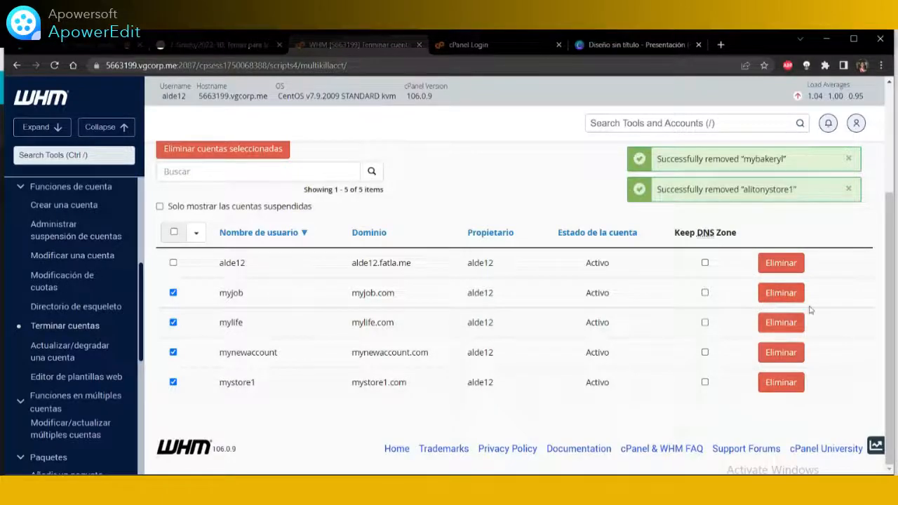
- Permanently remove the accounts myjob and mylife, accepting the deletion of each
left_click(781, 293)
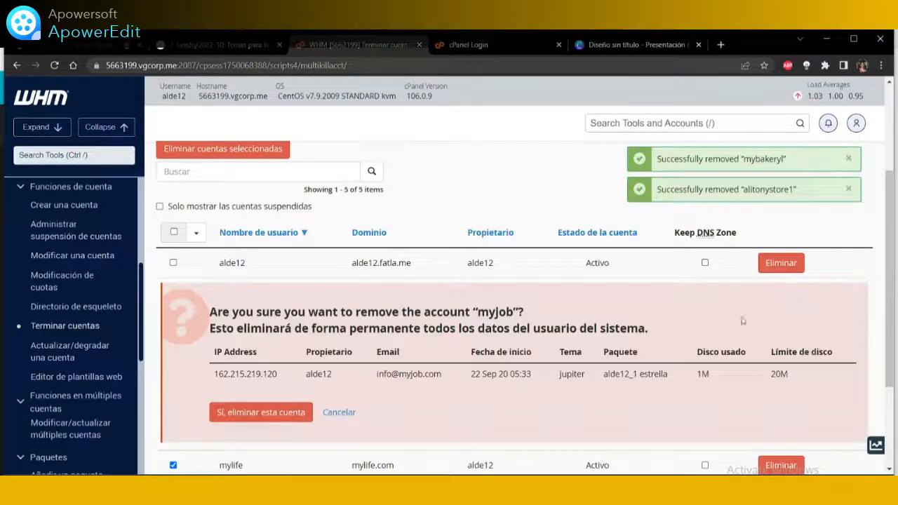
left_click(259, 414)
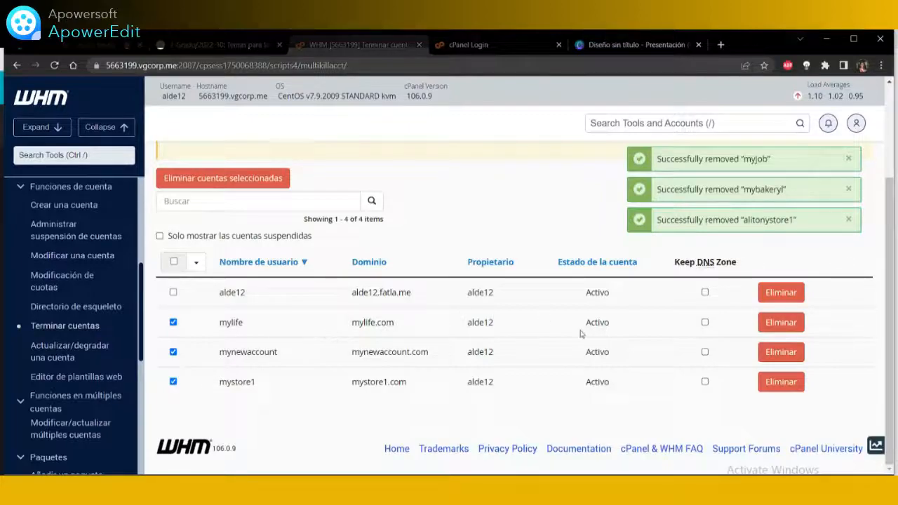
left_click(780, 322)
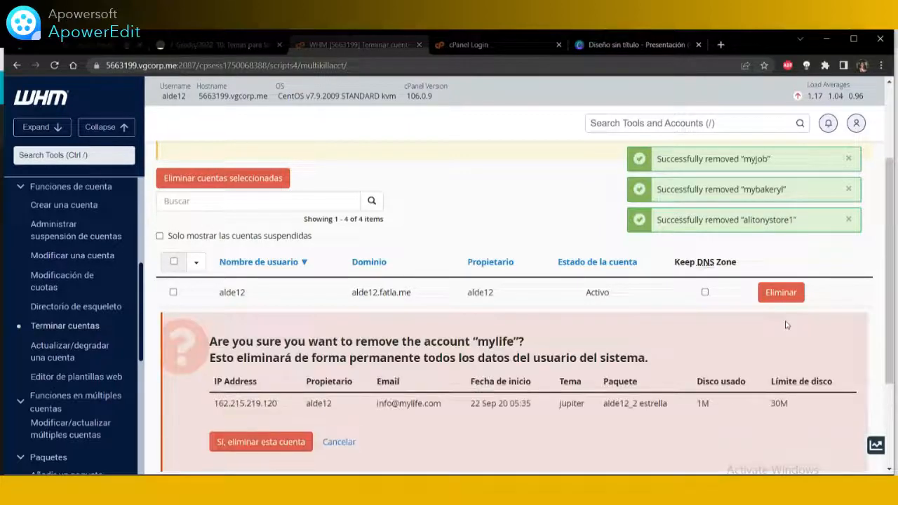
left_click(254, 443)
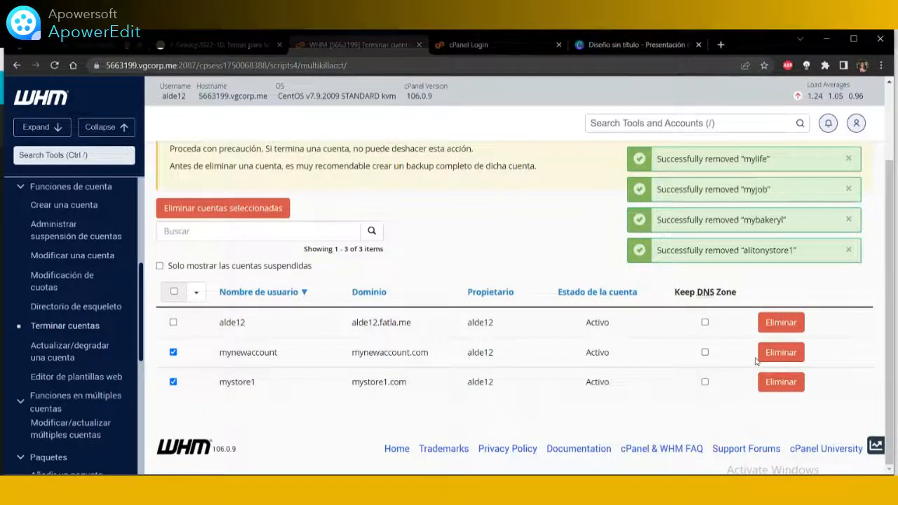
- Permanently remove the account mynewaccount and accept its deletion
left_click(791, 352)
scroll(611, 388, "down", 3)
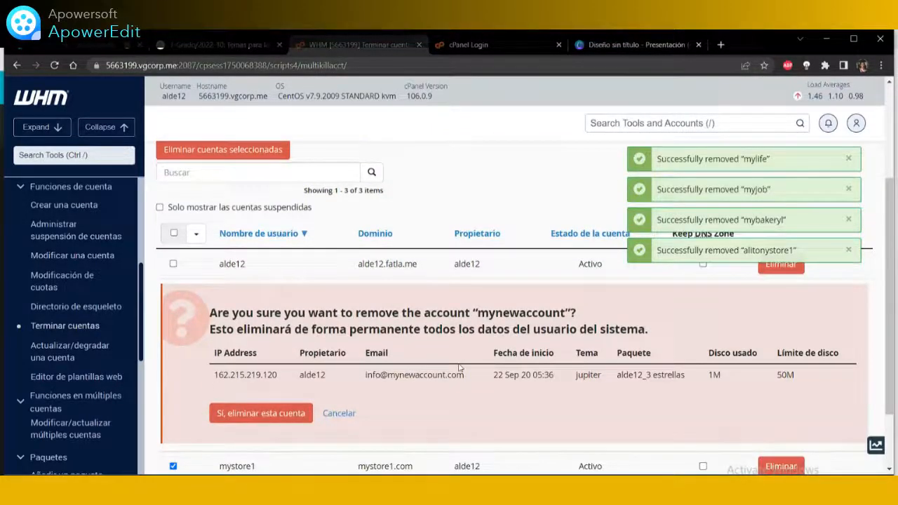
scroll(429, 300, "up", 1)
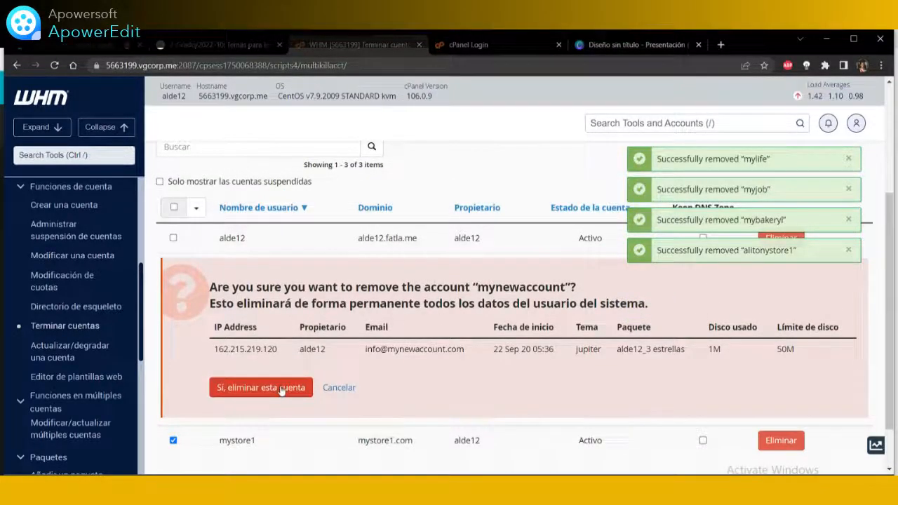
left_click(285, 390)
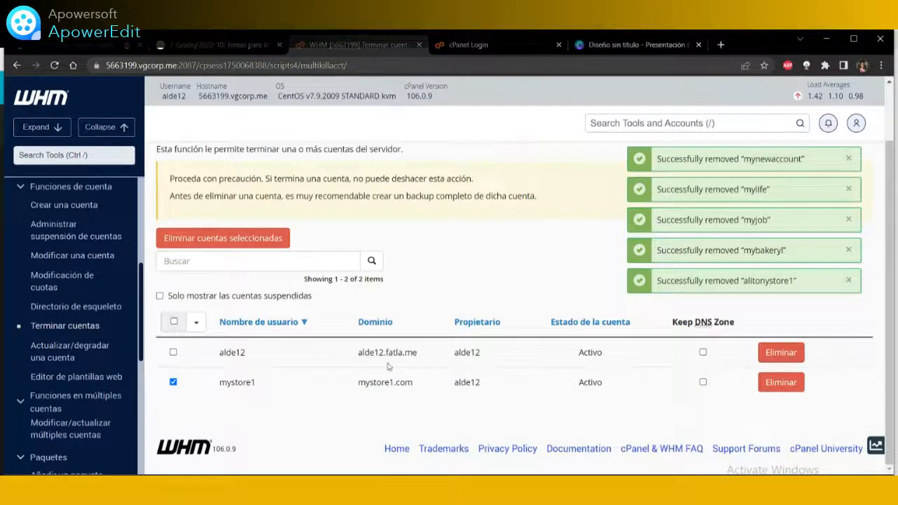
- Permanently remove the account mystore1 and accept its deletion
left_click(781, 383)
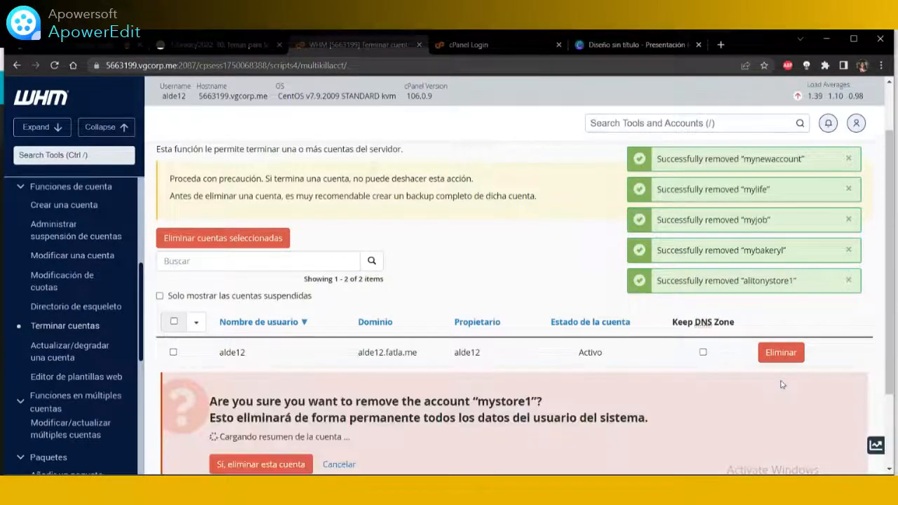
scroll(305, 383, "down", 2)
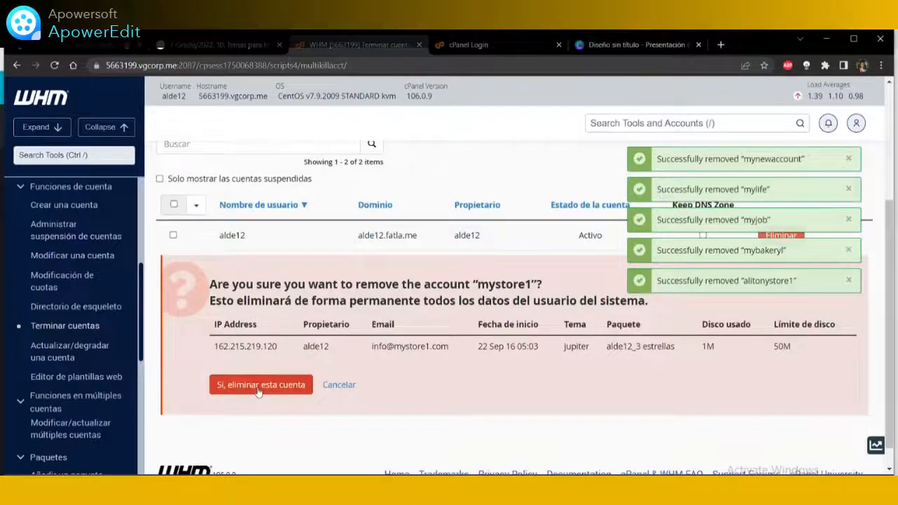
left_click(261, 387)
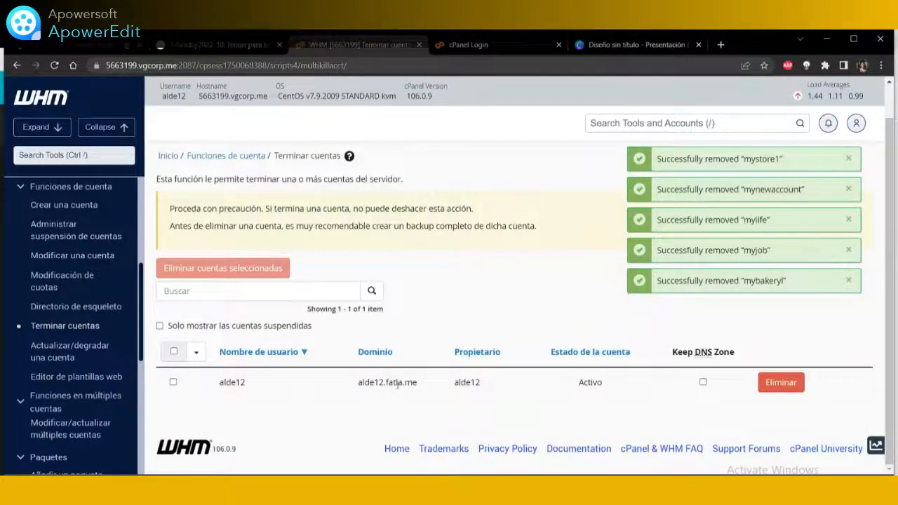
- Recheck the WHM tasks in the Fatla instructions and list the hosted accounts in WHM to verify which remain
left_click(237, 49)
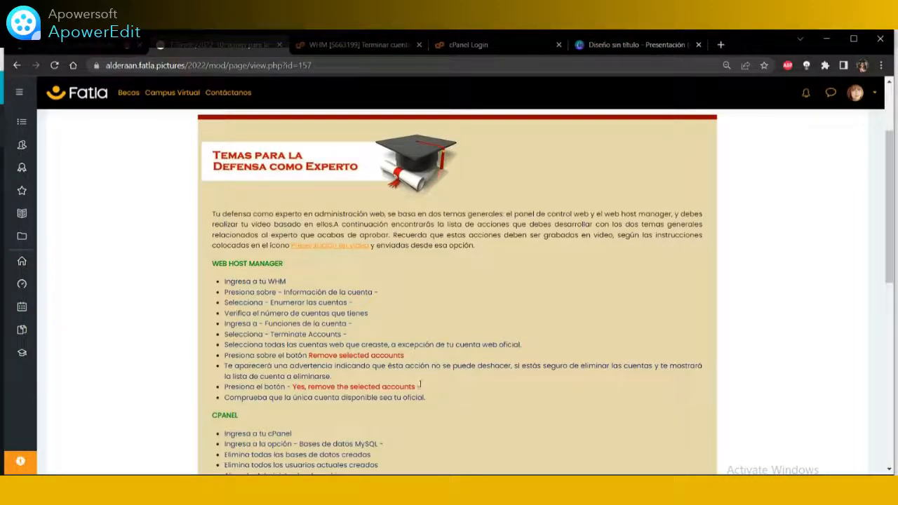
left_click(350, 45)
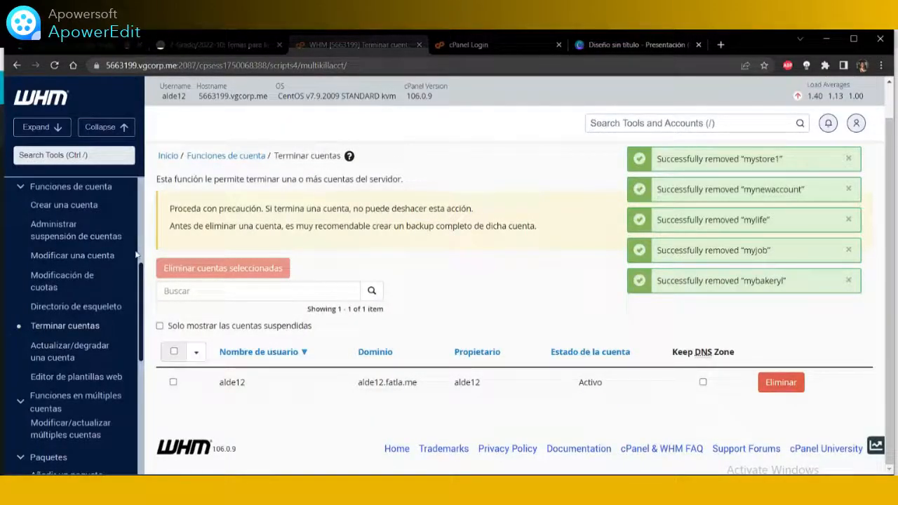
left_click_drag(140, 294, 138, 230)
left_click(92, 255)
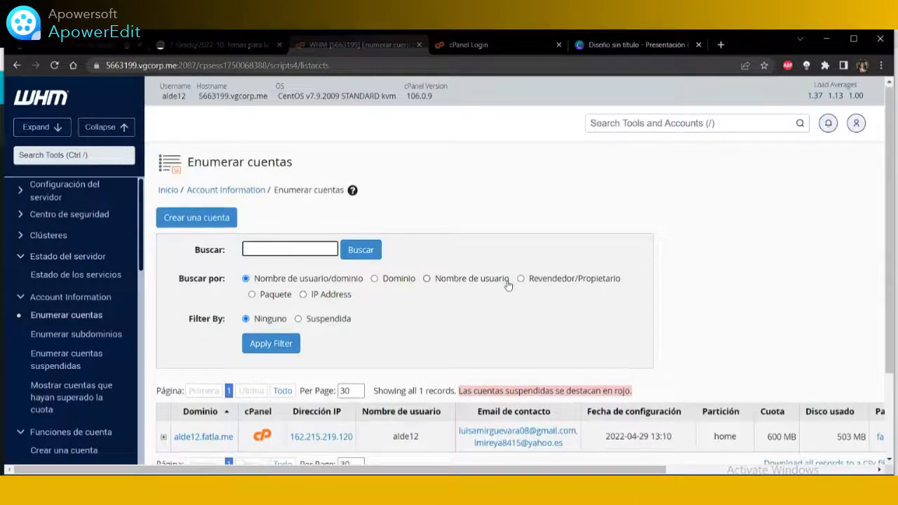
scroll(509, 284, "down", 3)
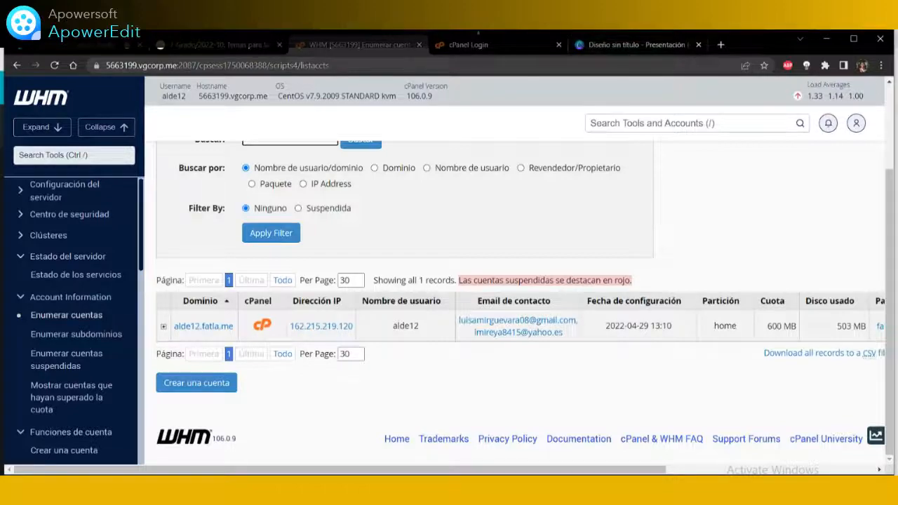
left_click(223, 45)
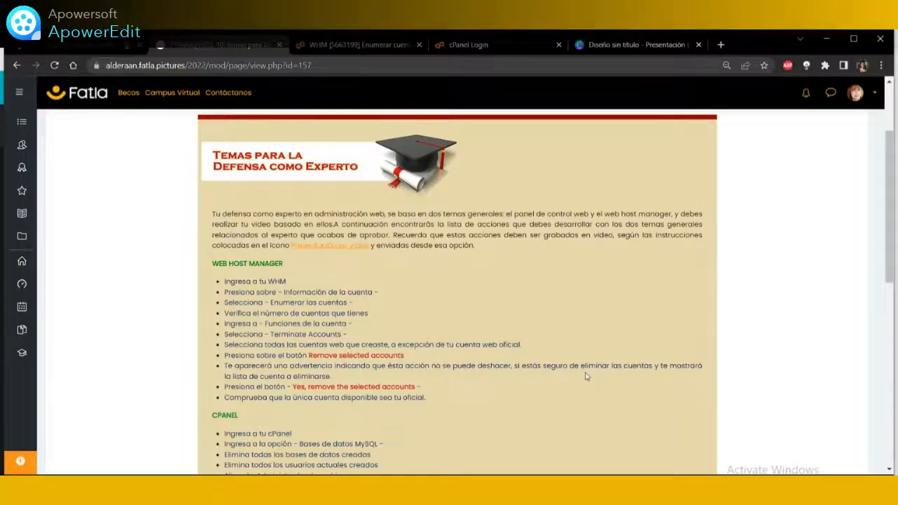
scroll(498, 384, "down", 3)
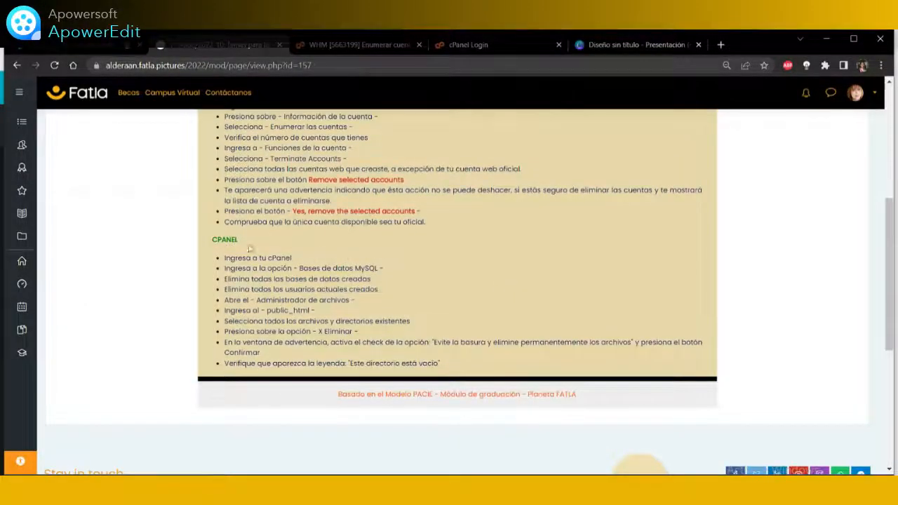
scroll(300, 258, "up", 1)
scroll(300, 258, "up", 1)
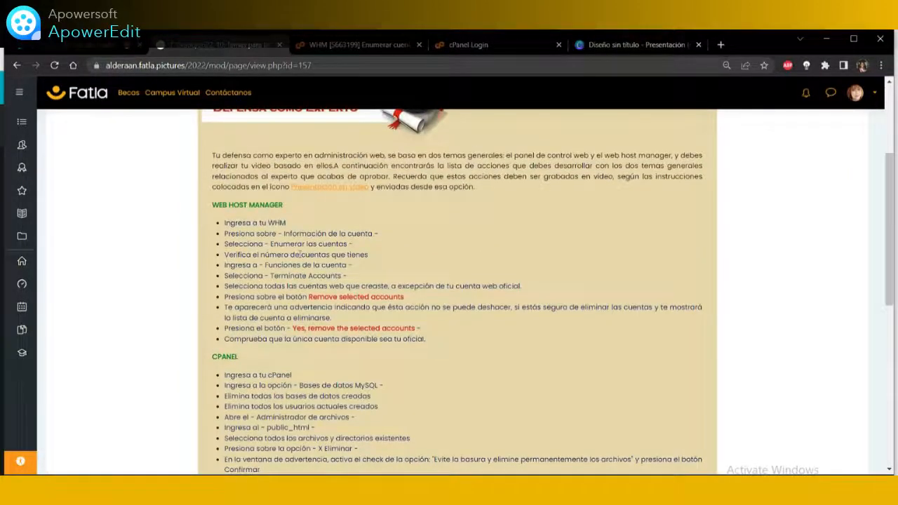
scroll(300, 258, "down", 2)
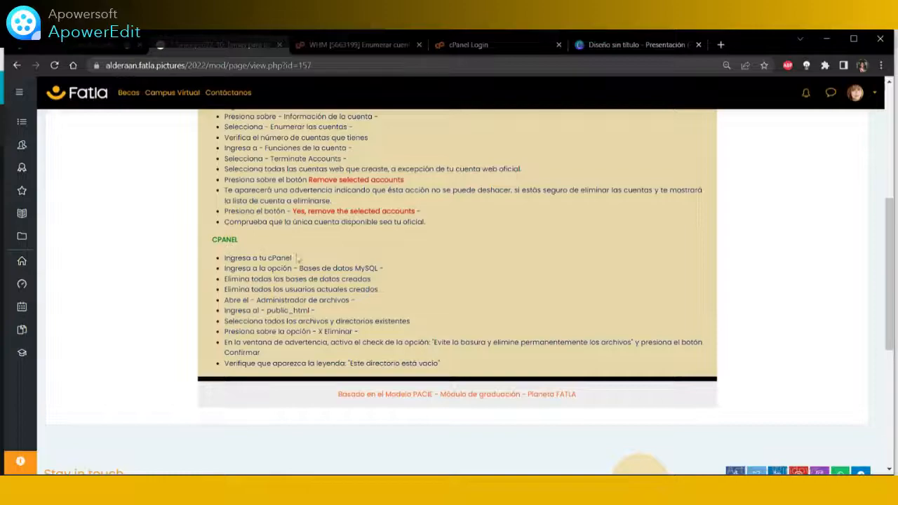
left_click(484, 45)
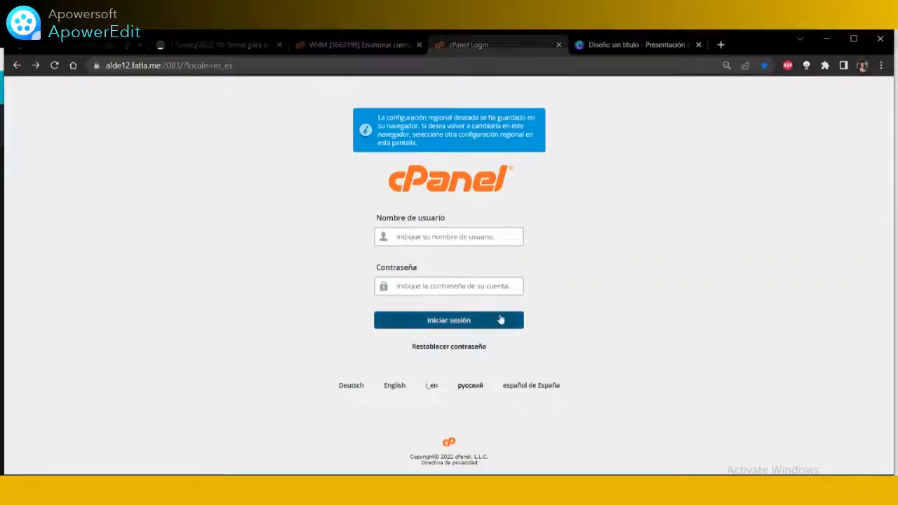
left_click(421, 237)
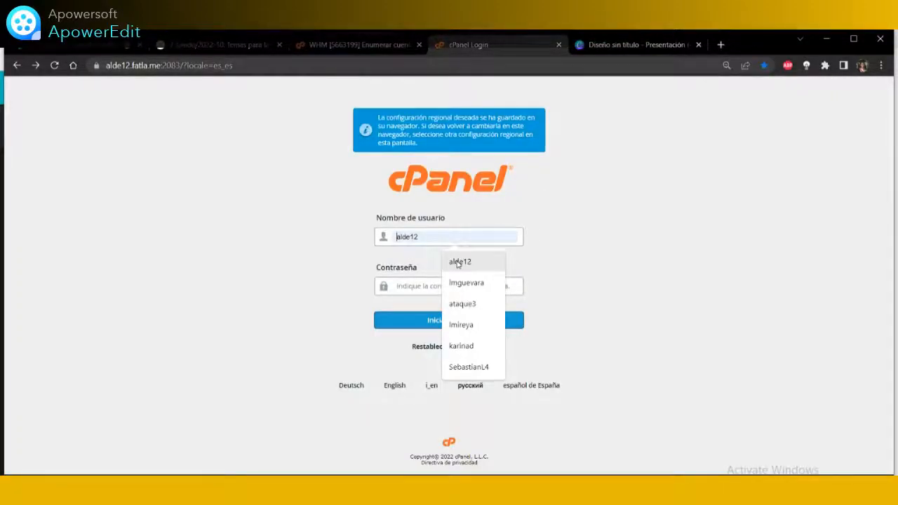
left_click(453, 261)
left_click(407, 284)
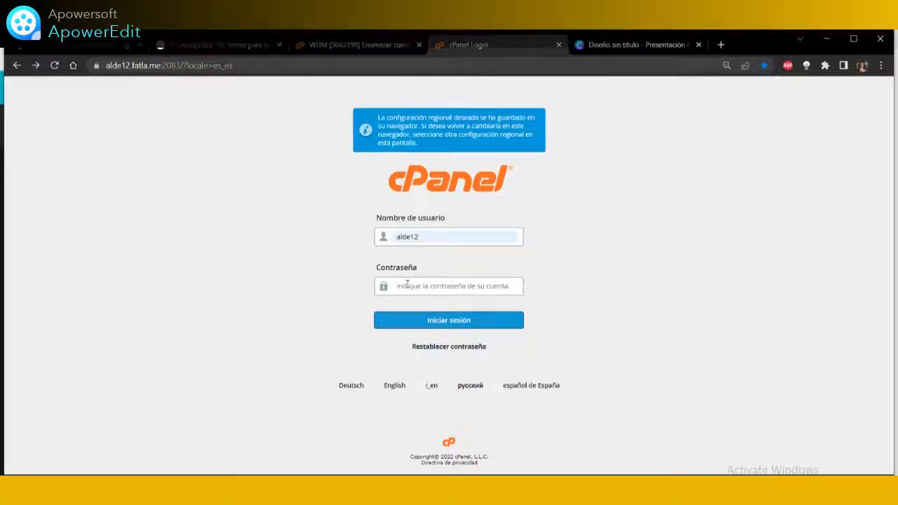
key("ctrl+v")
left_click(442, 321)
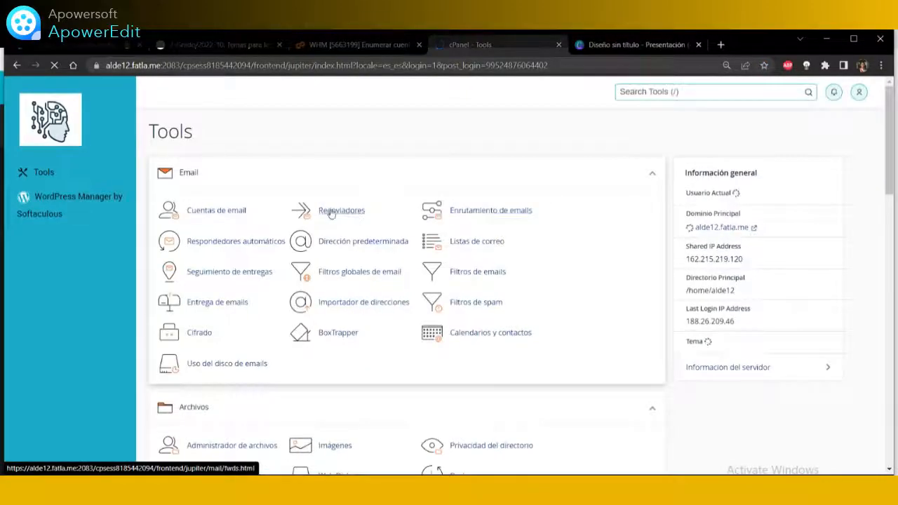
- Check the Fatla instructions for the next cPanel task and open the MySQL databases tool in cPanel
scroll(273, 157, "down", 1)
scroll(273, 162, "down", 1)
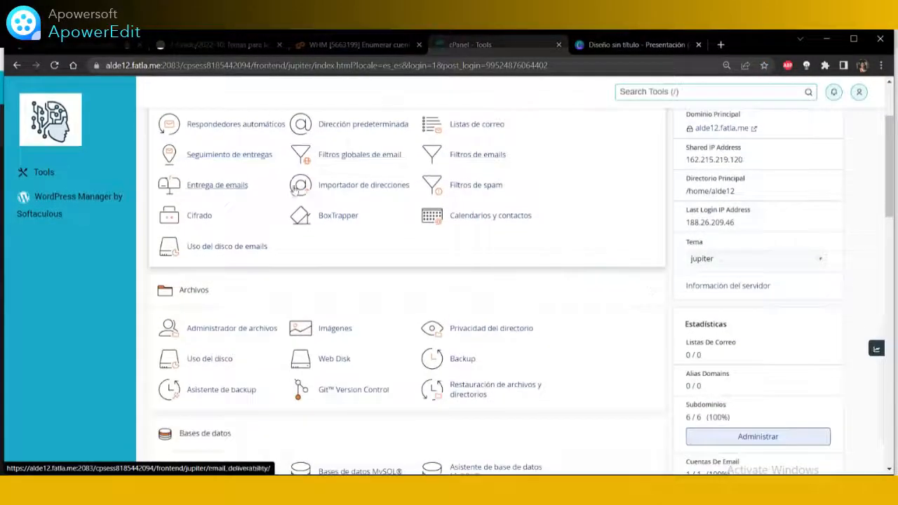
scroll(329, 236, "up", 2)
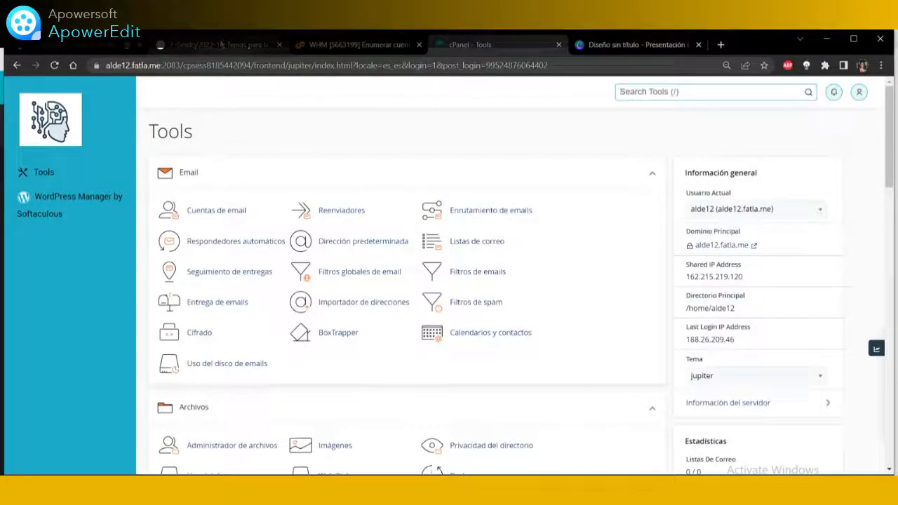
left_click(258, 48)
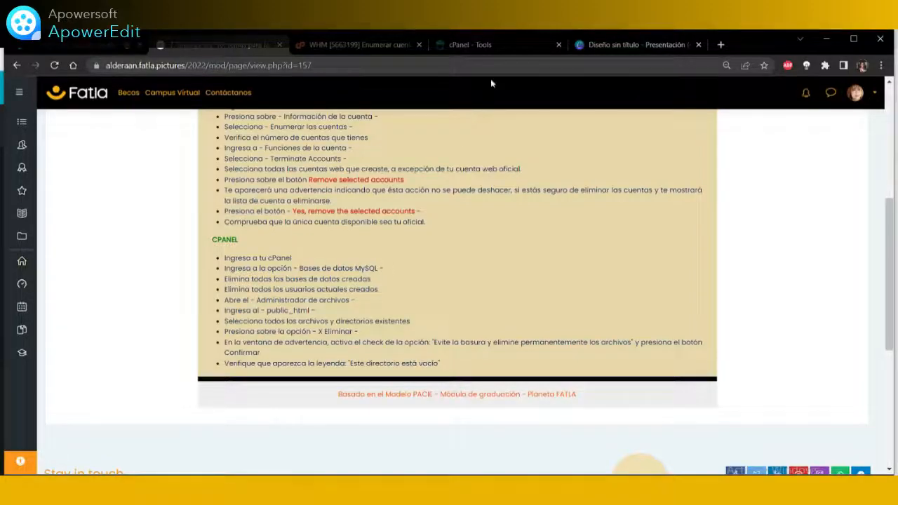
left_click(505, 44)
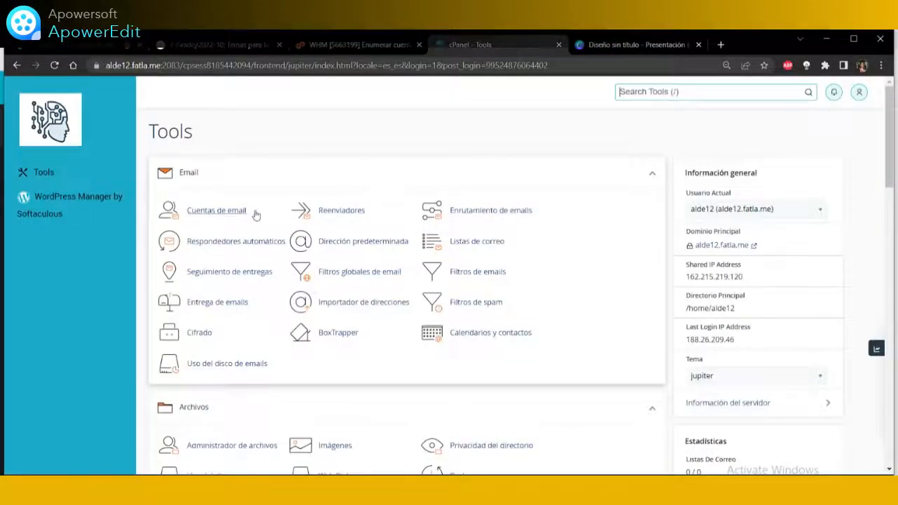
scroll(249, 209, "down", 3)
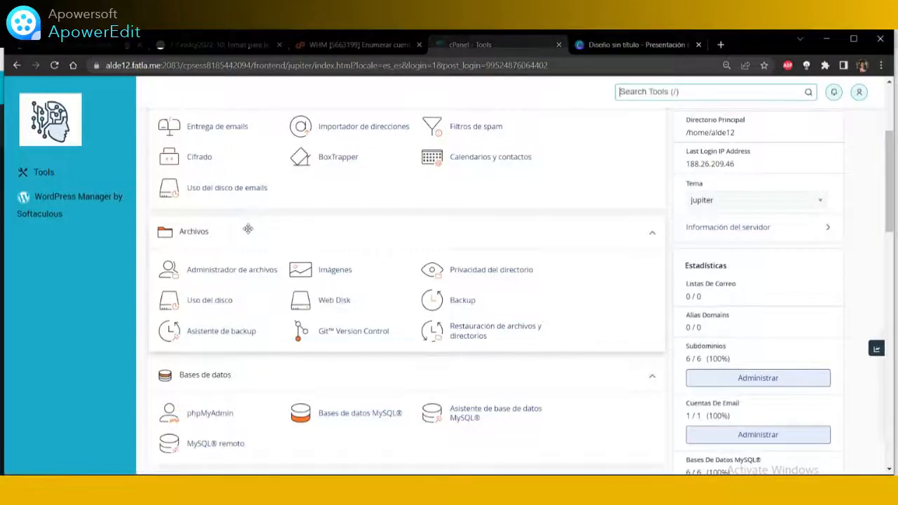
scroll(247, 231, "down", 2)
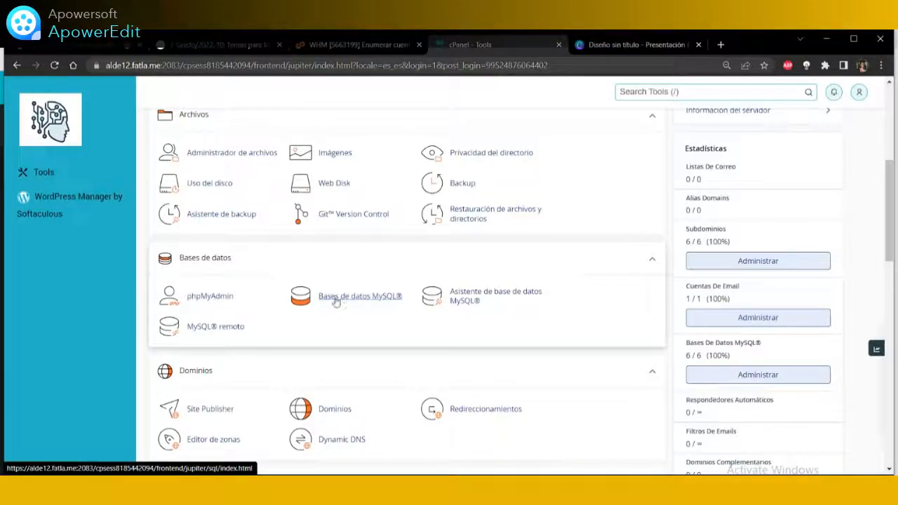
left_click(358, 297)
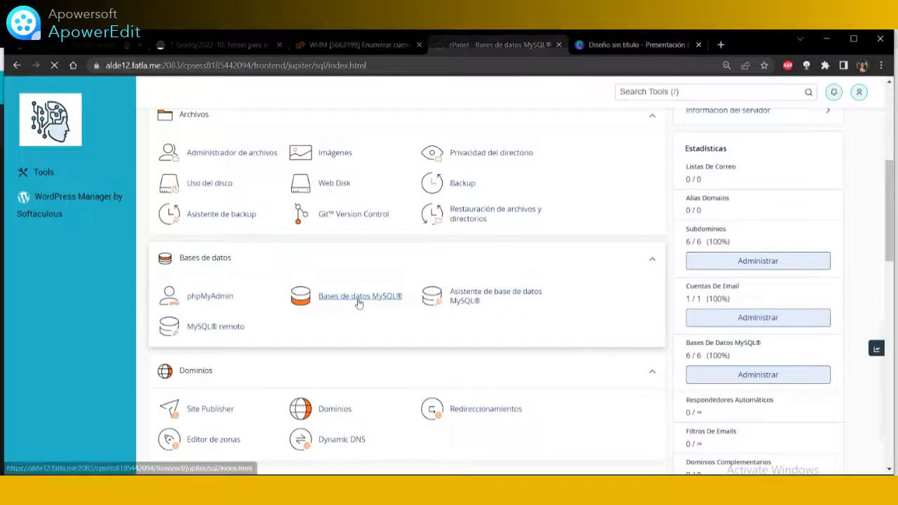
- Examine the current MySQL databases and their privileged users, and recheck the deletion tasks in the Fatla instructions
scroll(382, 293, "down", 1)
scroll(382, 293, "down", 3)
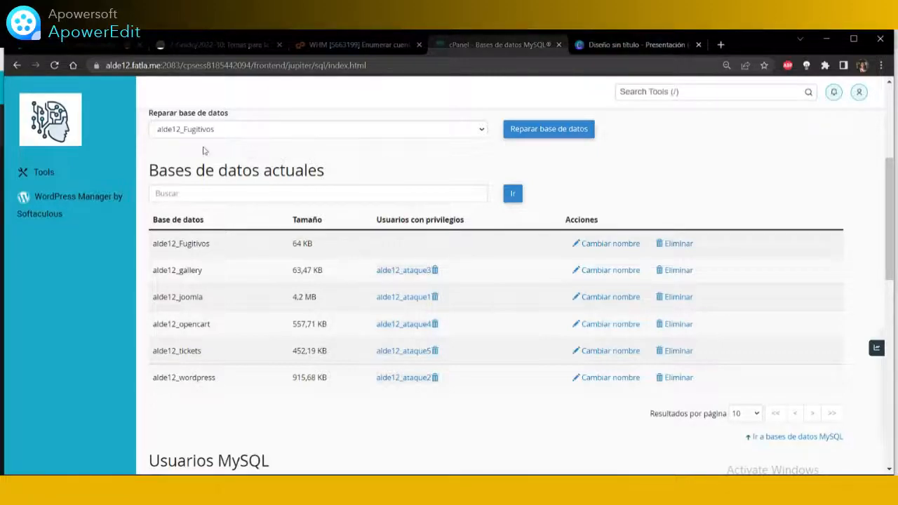
scroll(328, 181, "up", 3)
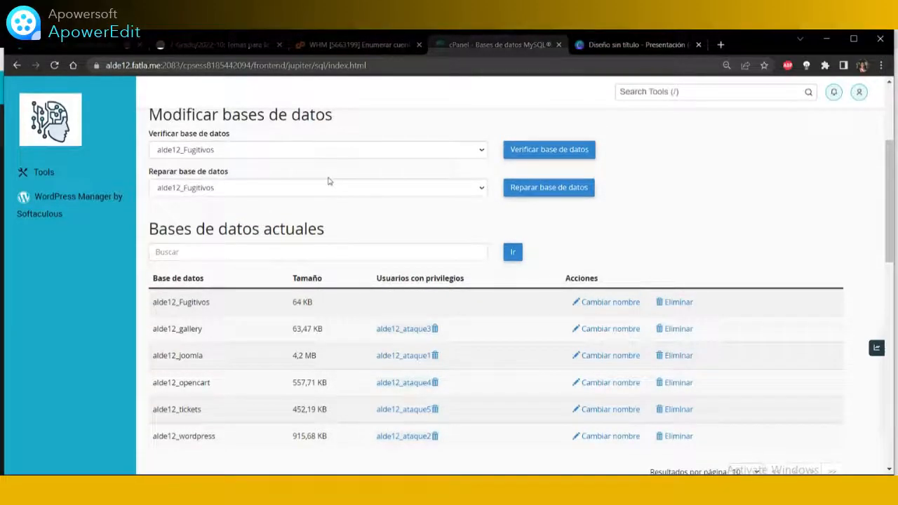
scroll(330, 177, "up", 3)
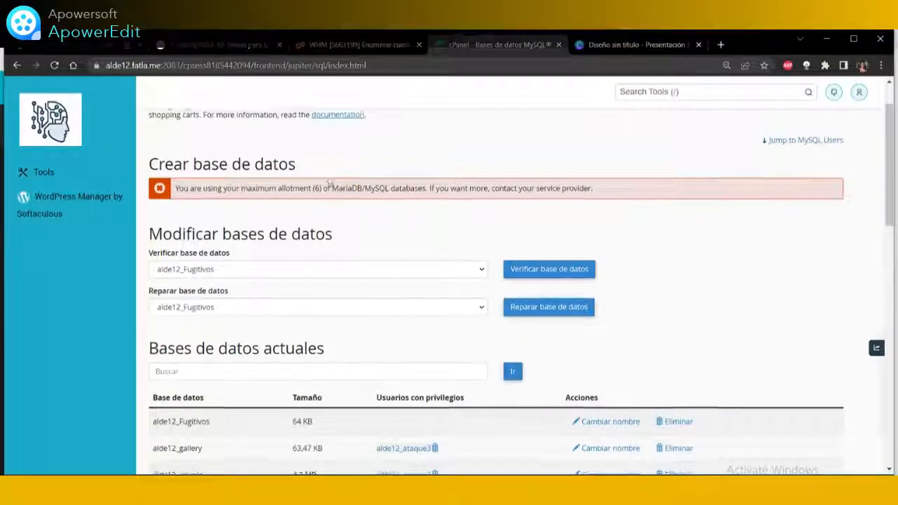
scroll(309, 217, "down", 6)
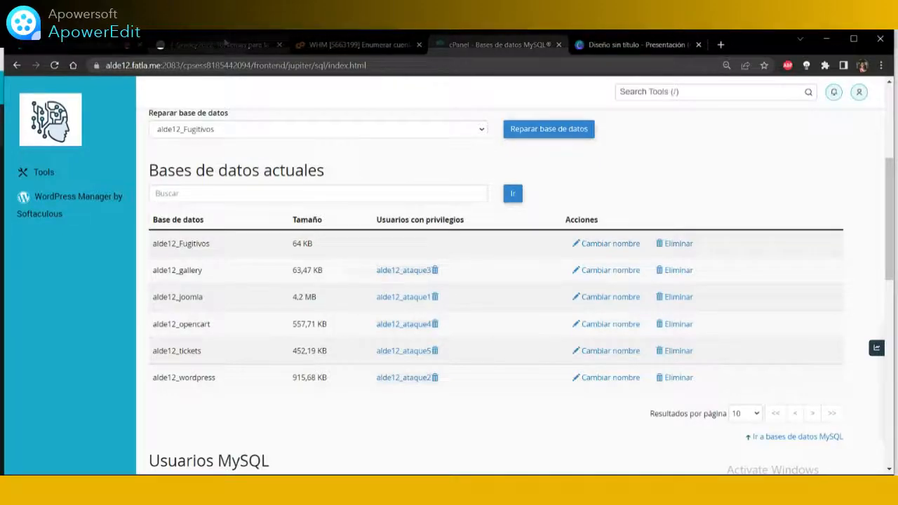
mouse_move(223, 43)
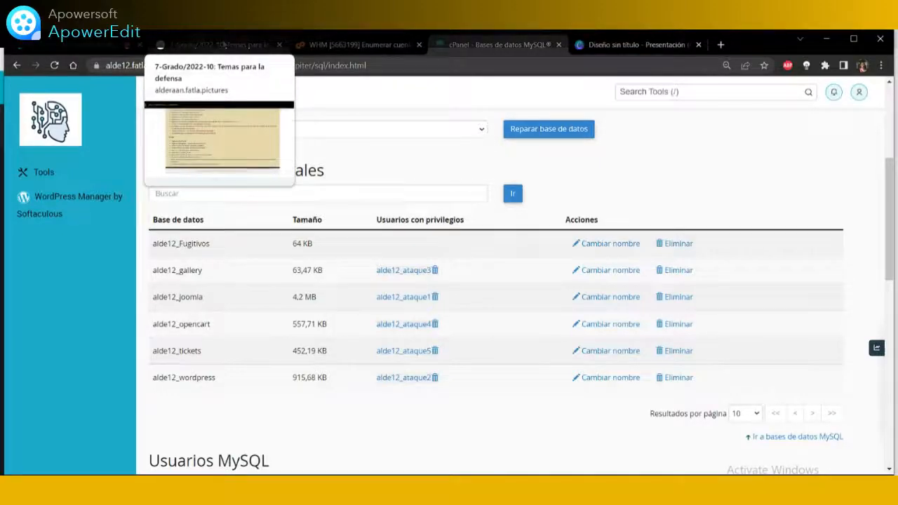
left_click(219, 47)
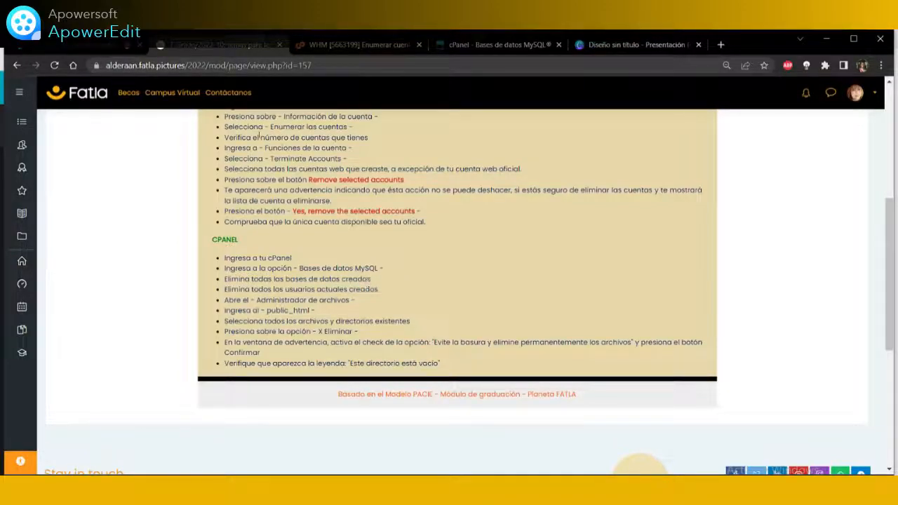
left_click(538, 46)
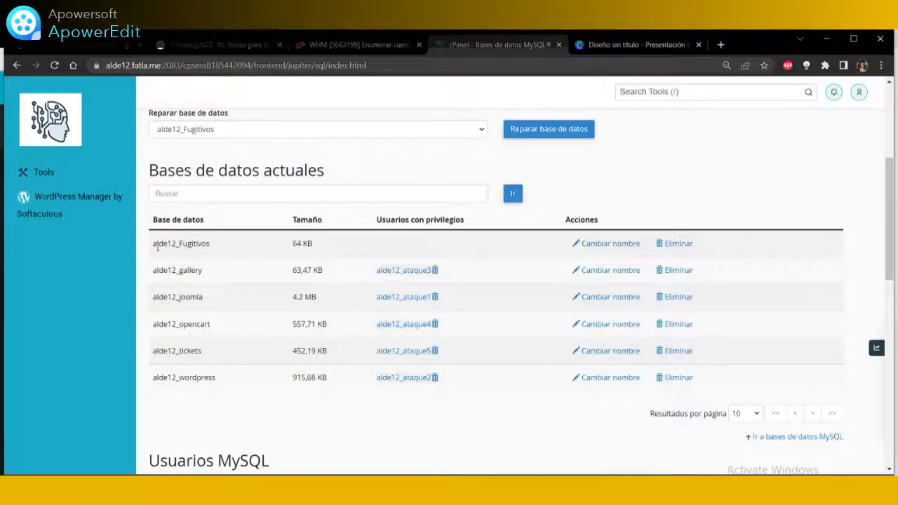
- Permanently delete the MySQL databases alde12_Fugitivos and alde12_gallery, accepting the removal of each
left_click(677, 243)
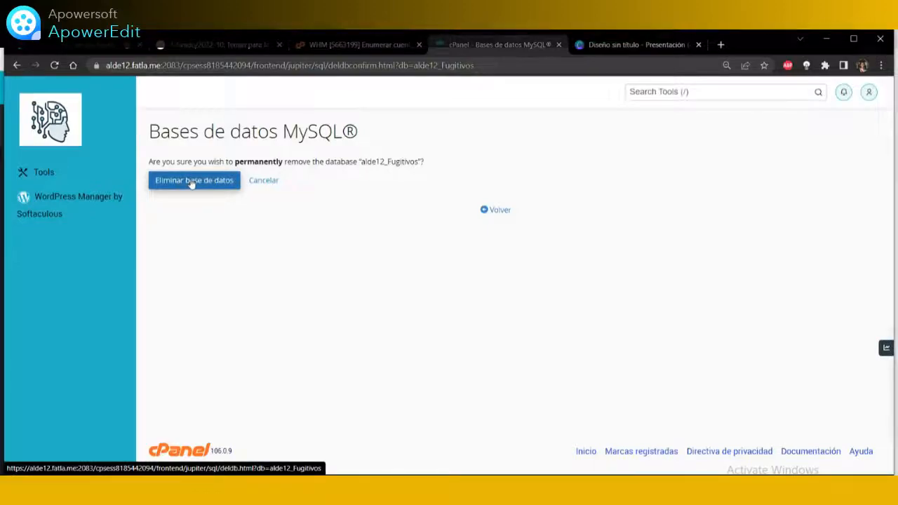
left_click(192, 182)
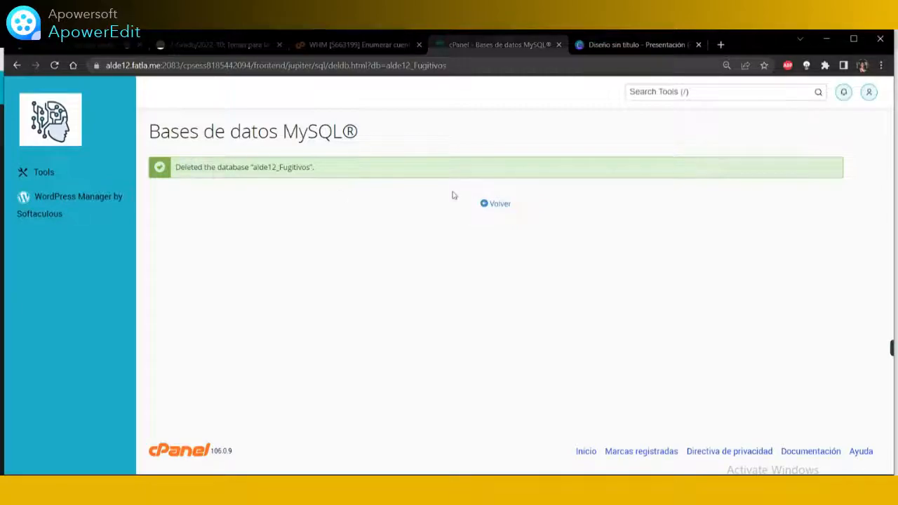
left_click(498, 208)
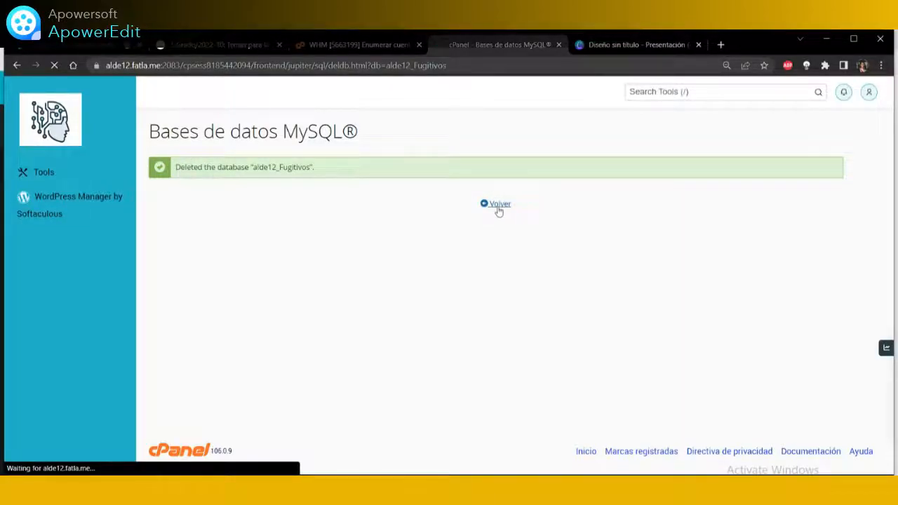
scroll(460, 286, "down", 5)
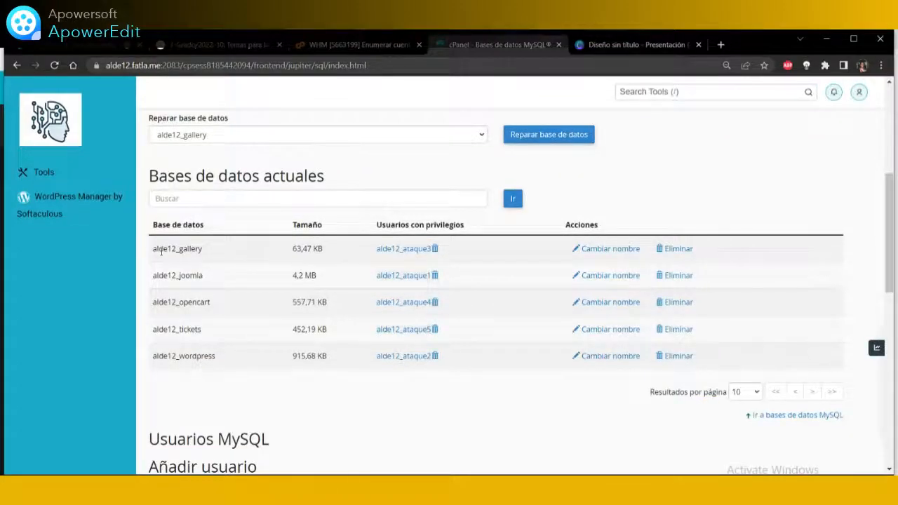
left_click(674, 250)
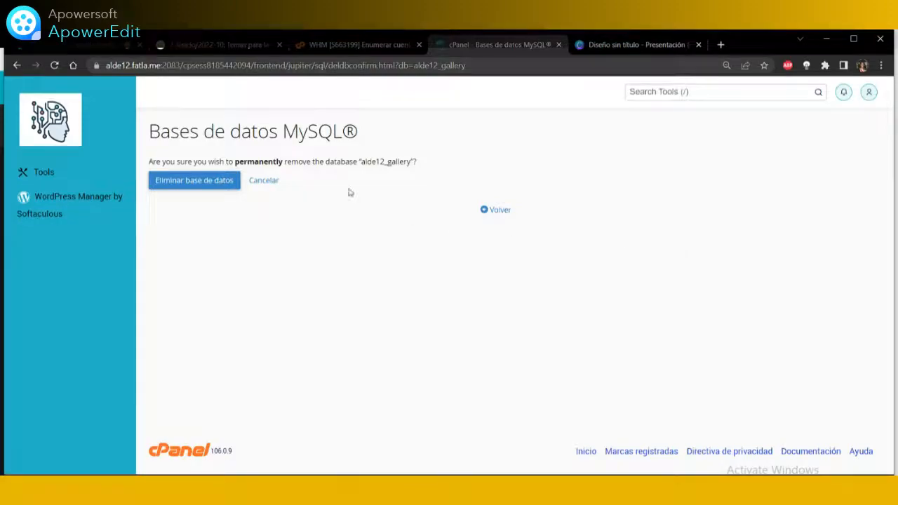
left_click(217, 185)
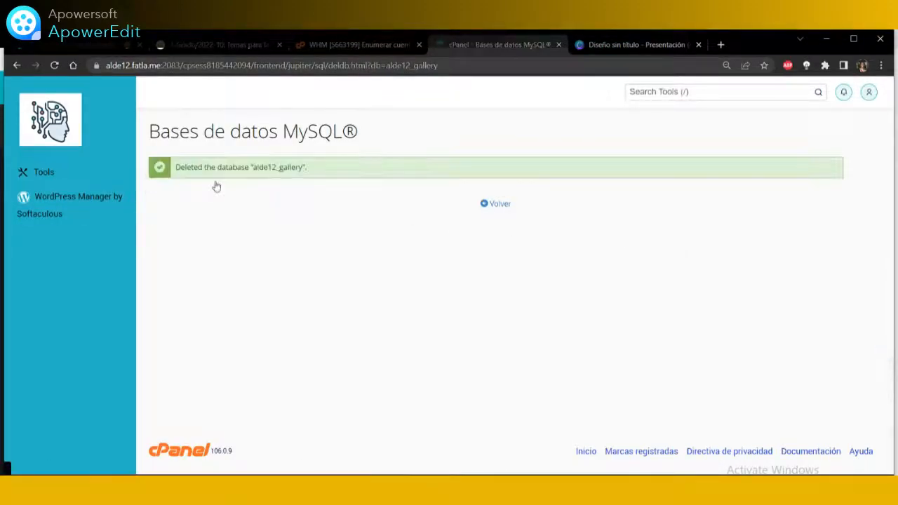
- Permanently delete the MySQL database alde12_joomla, accept its removal and return to the database list
left_click(499, 204)
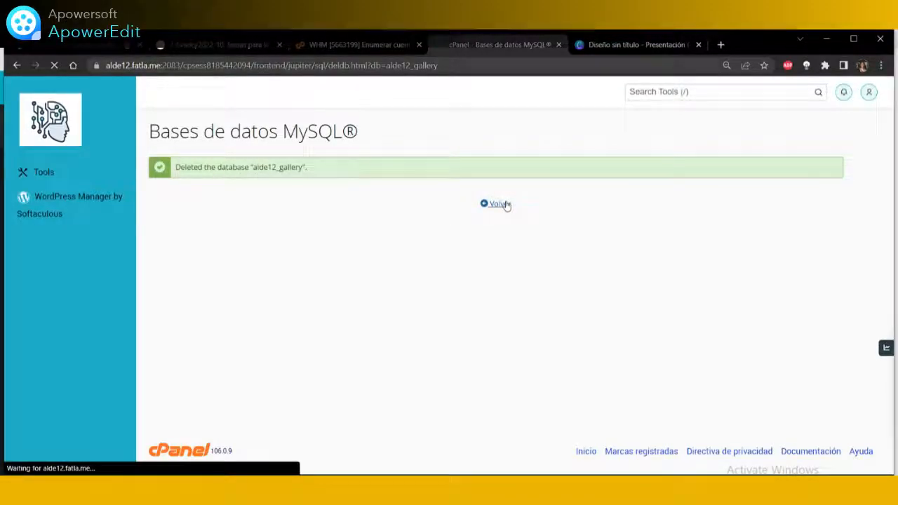
scroll(453, 279, "down", 4)
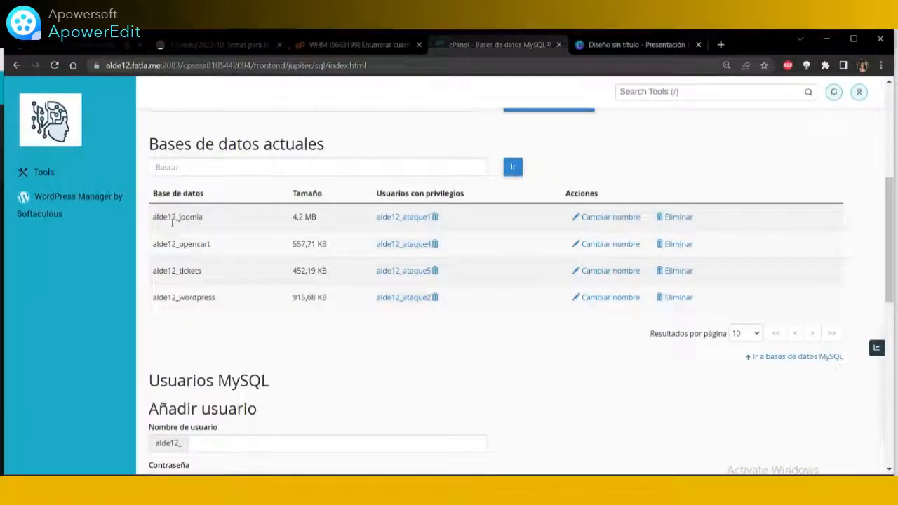
left_click(677, 221)
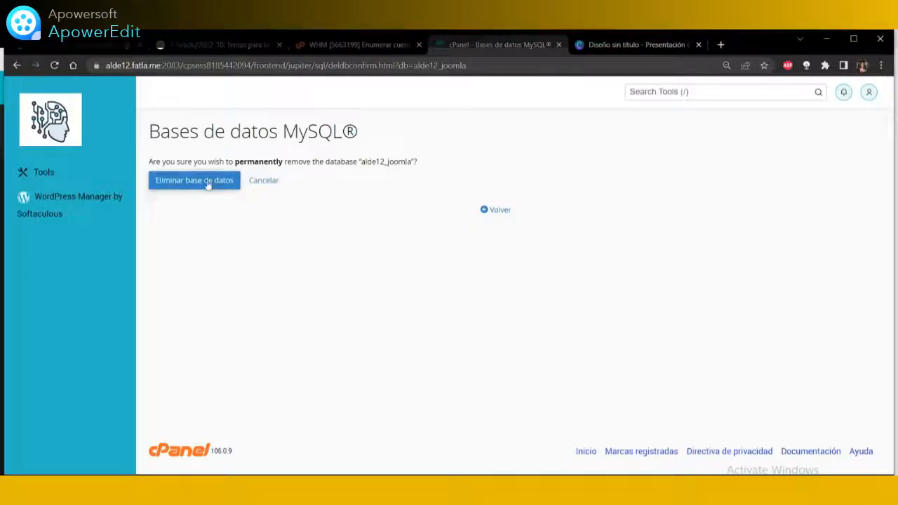
left_click(200, 182)
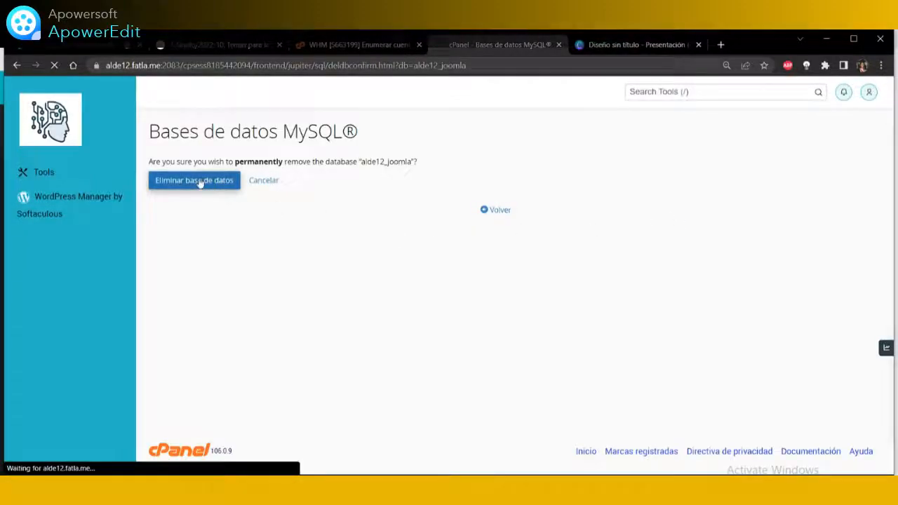
left_click(501, 204)
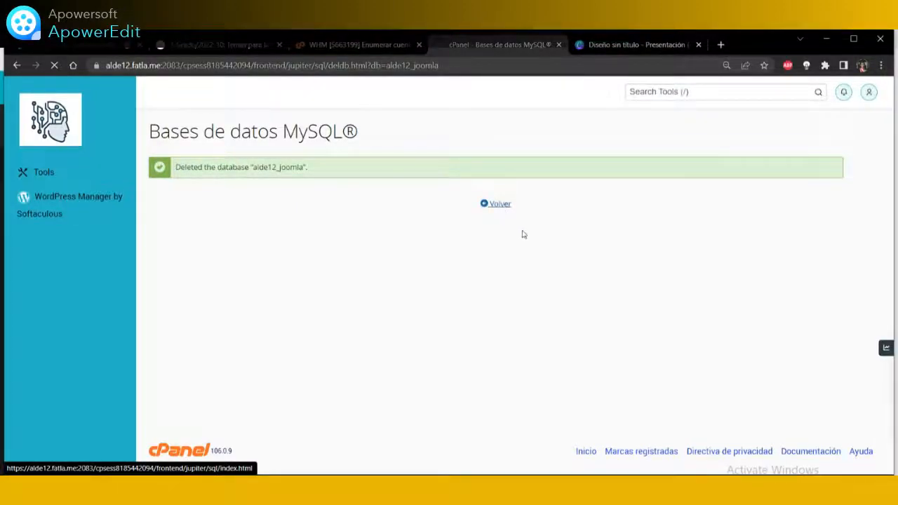
- Permanently delete the MySQL database alde12_opencart, accept its removal and return to the database list
scroll(456, 319, "down", 1)
scroll(451, 316, "down", 4)
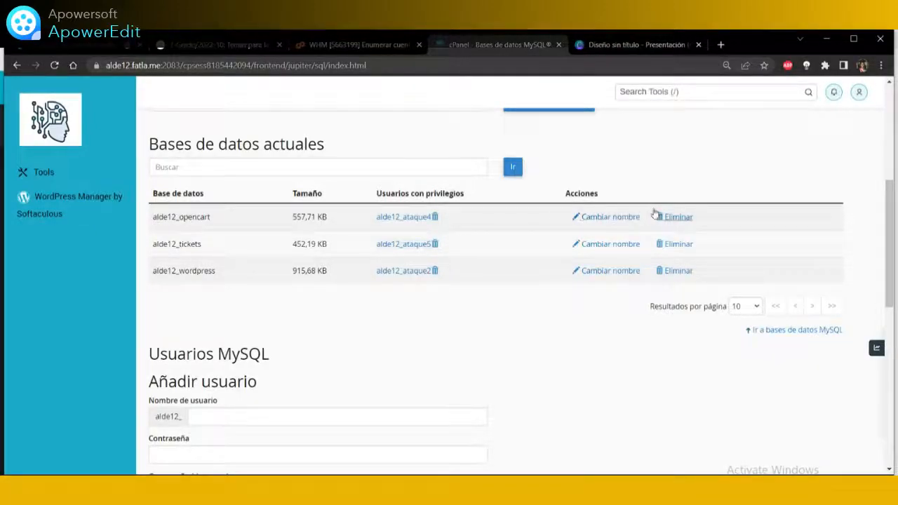
left_click(674, 219)
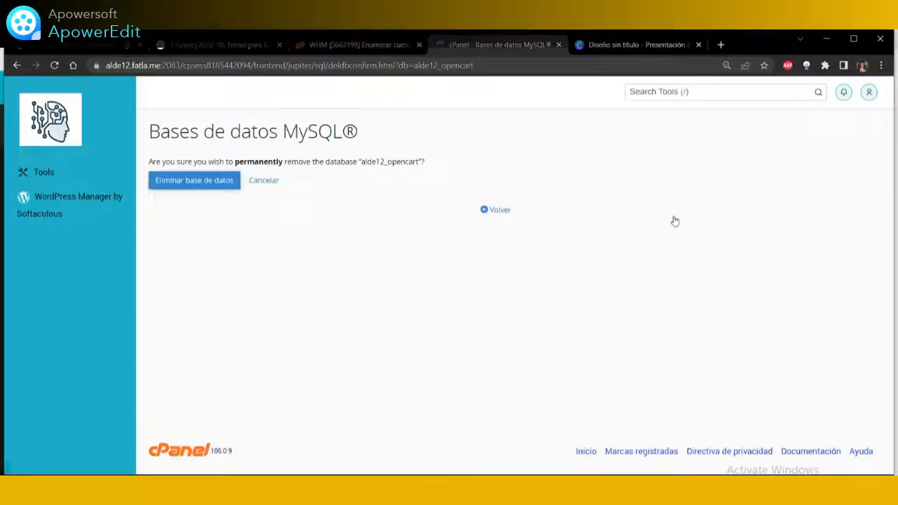
left_click(195, 180)
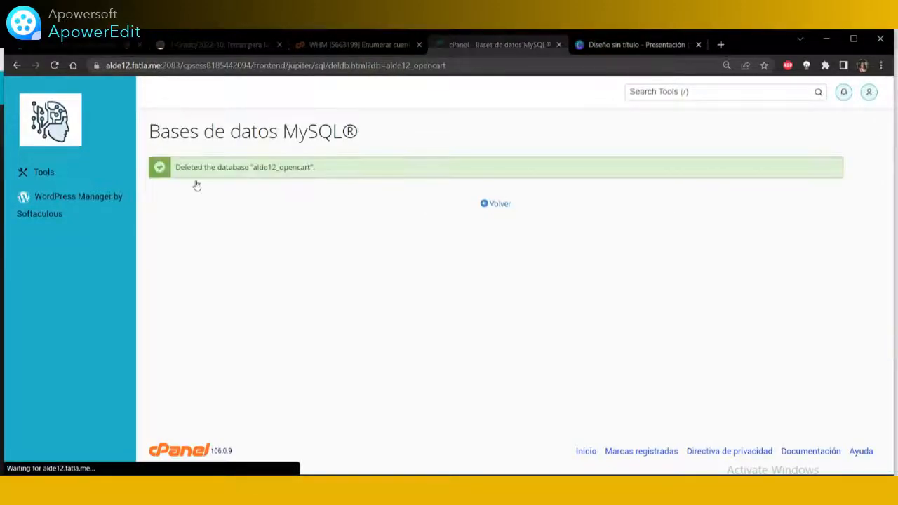
left_click(494, 205)
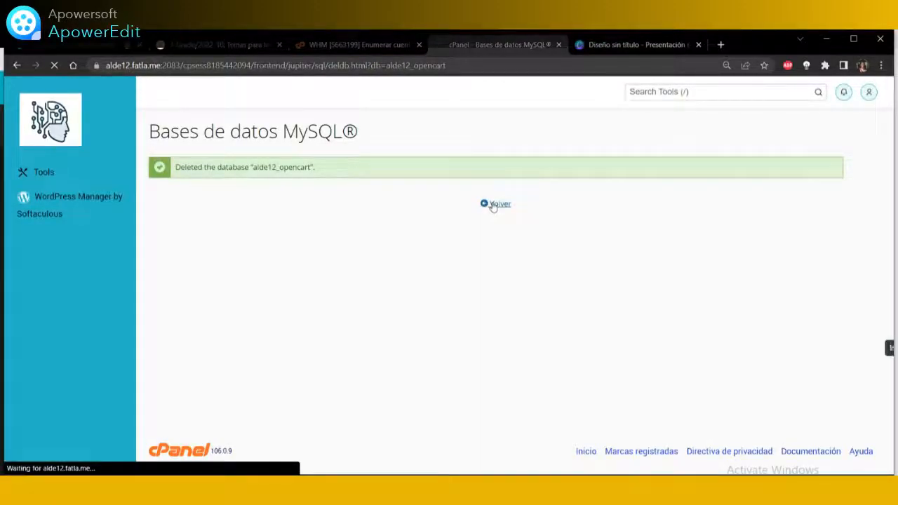
- Permanently delete the MySQL database alde12_tickets, accept its removal and return to the database list
scroll(379, 253, "down", 3)
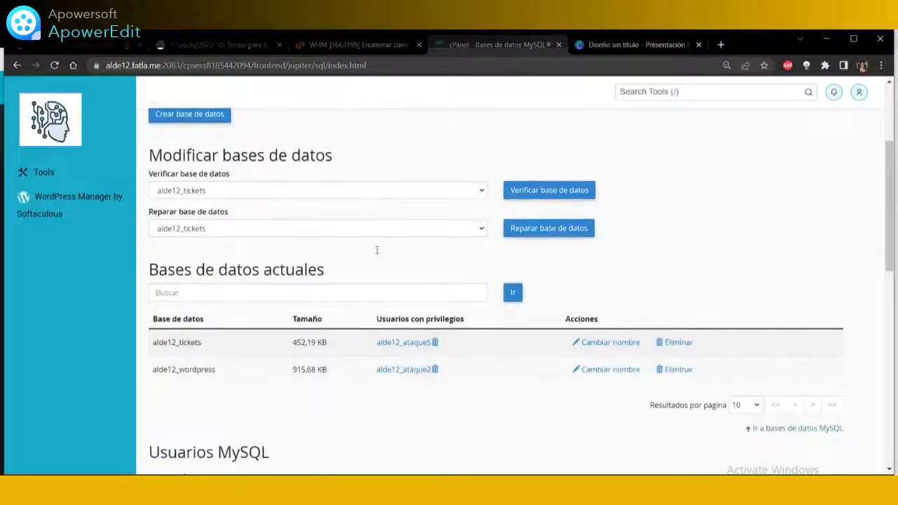
scroll(375, 253, "down", 2)
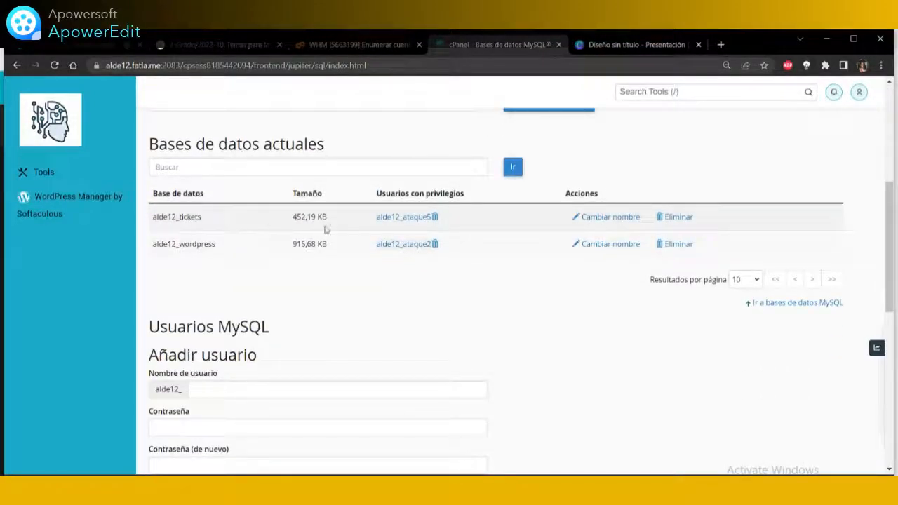
left_click(679, 221)
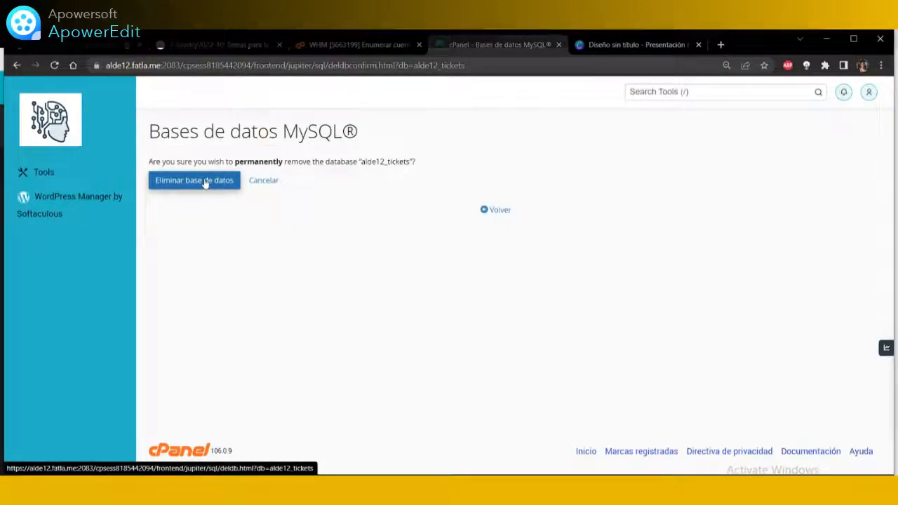
left_click(204, 181)
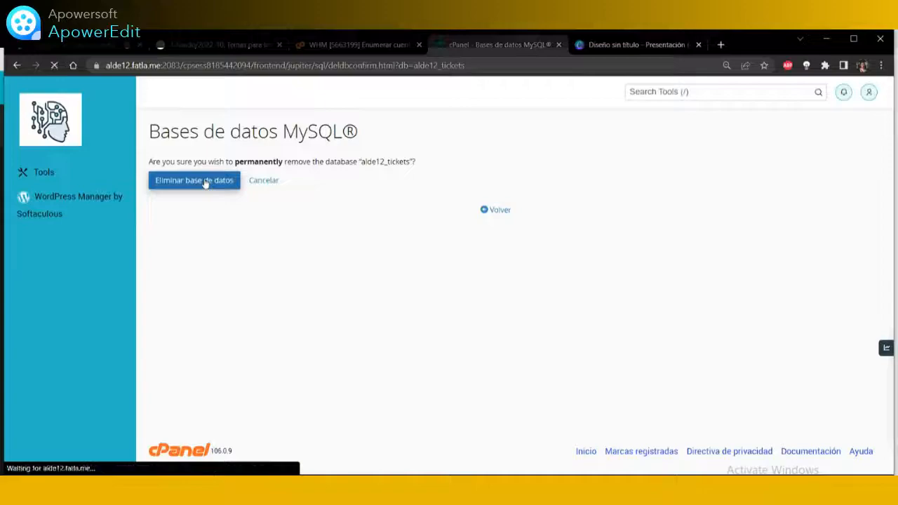
left_click(498, 206)
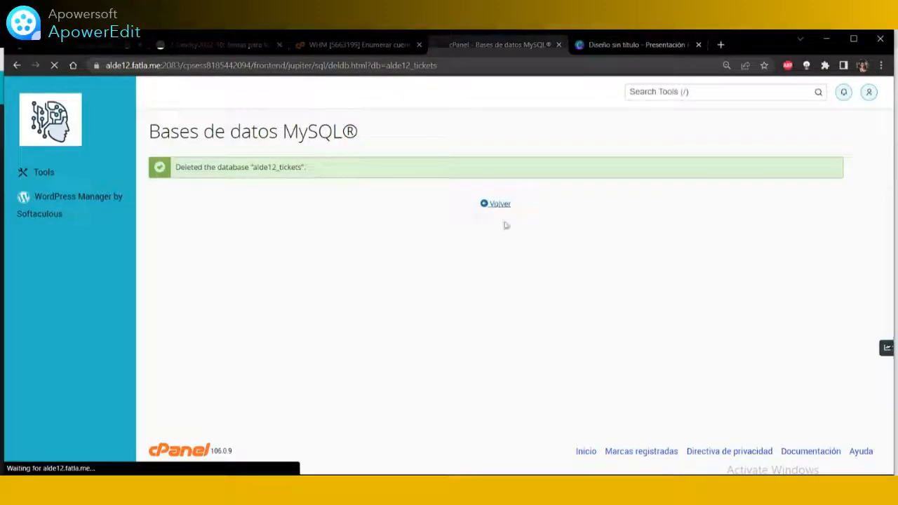
- Permanently delete the MySQL database alde12_wordpress, accept its removal and return to the database list
scroll(501, 274, "down", 3)
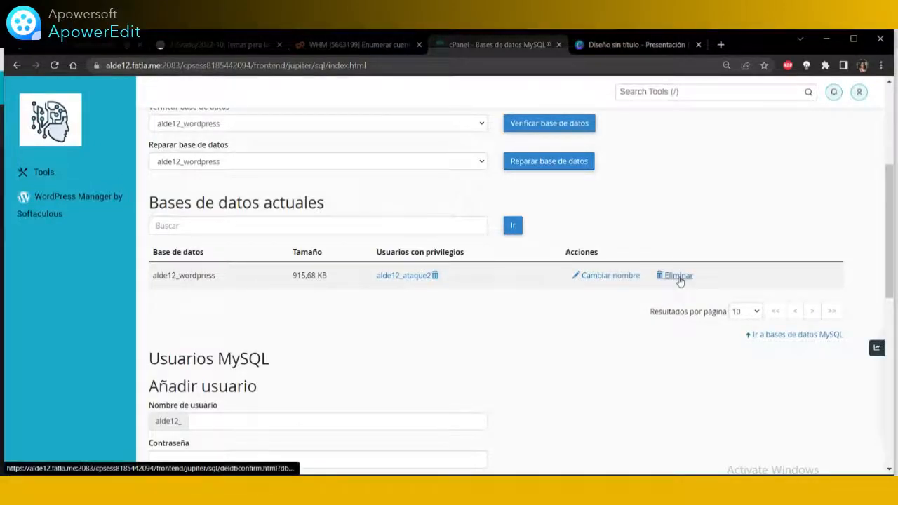
left_click(677, 276)
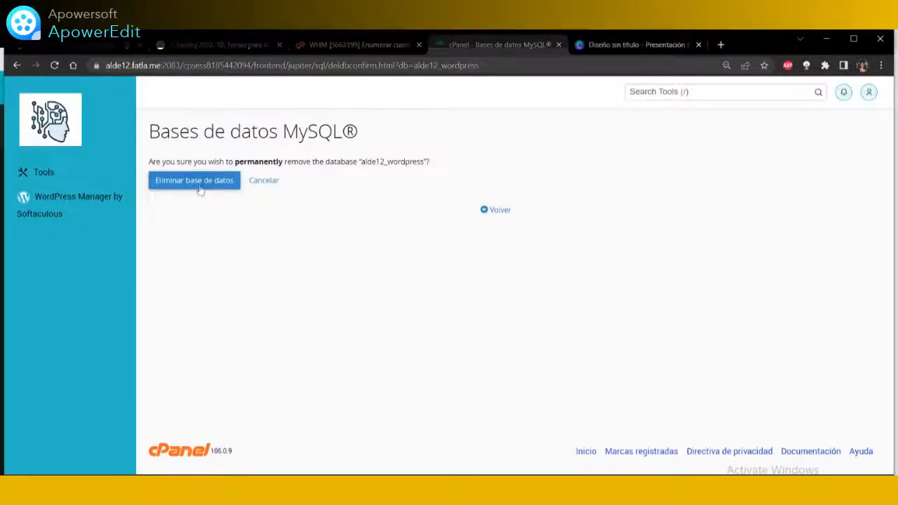
left_click(198, 186)
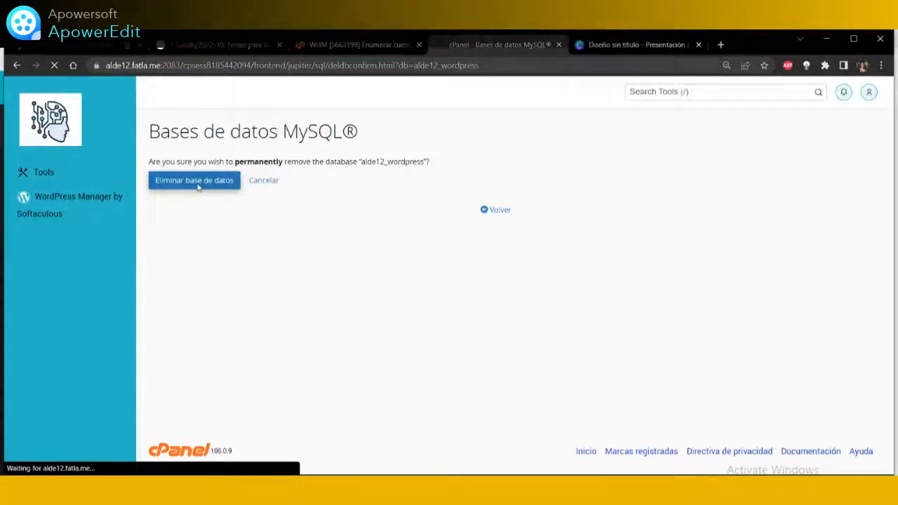
left_click(500, 206)
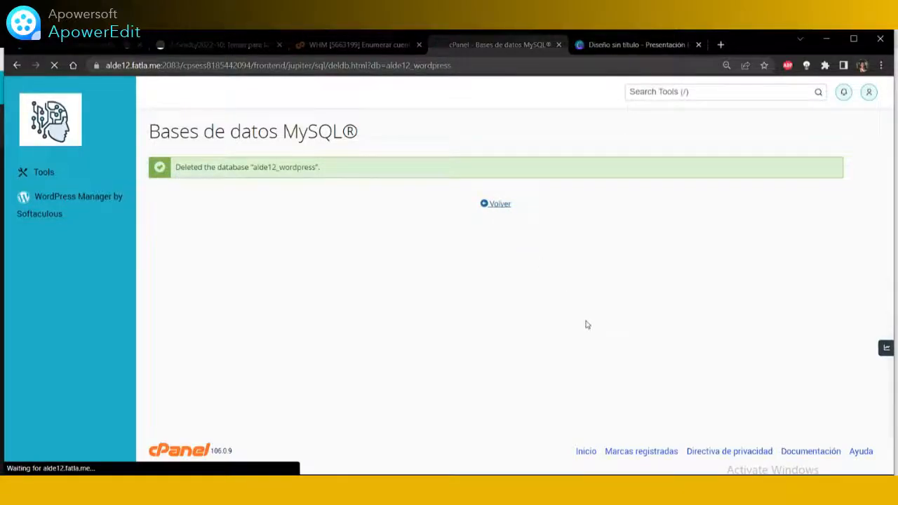
- Permanently remove the MySQL user alde12_ataque1 from the current users and return to the MySQL databases page
scroll(445, 283, "down", 3)
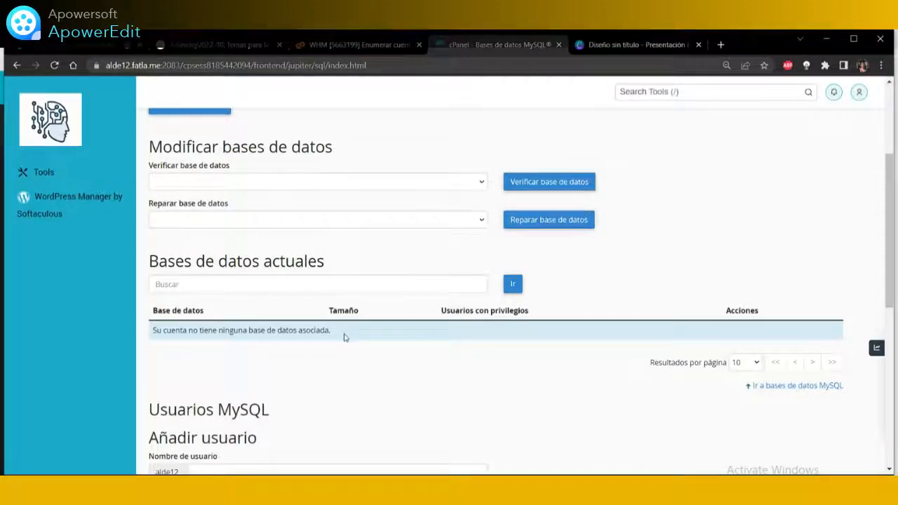
scroll(305, 321, "down", 4)
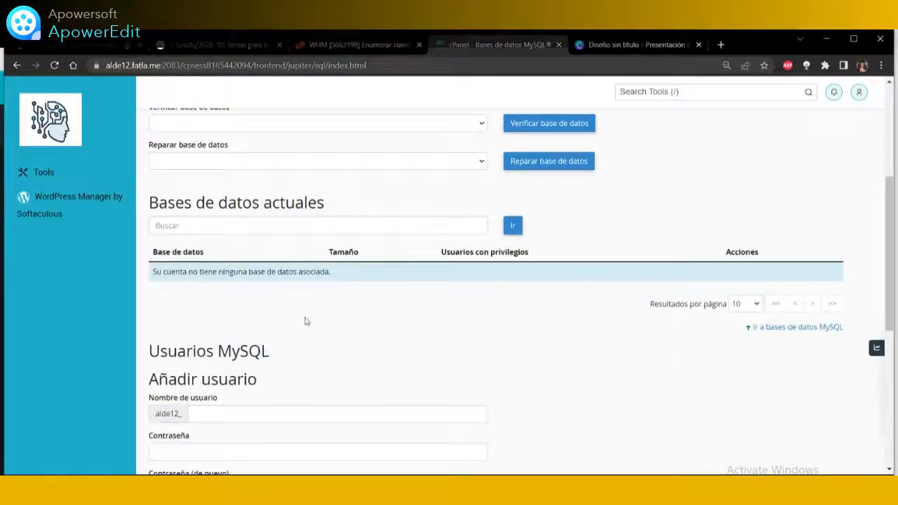
scroll(305, 319, "down", 3)
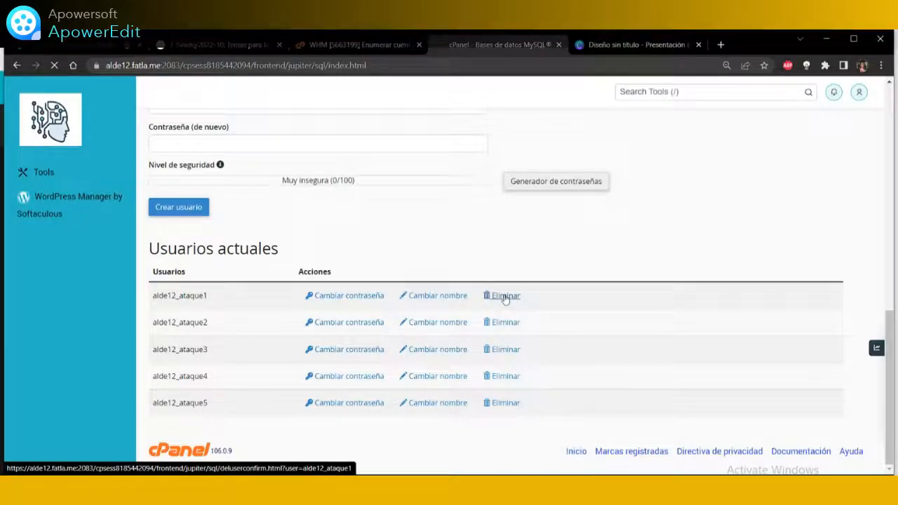
left_click(505, 297)
left_click(196, 206)
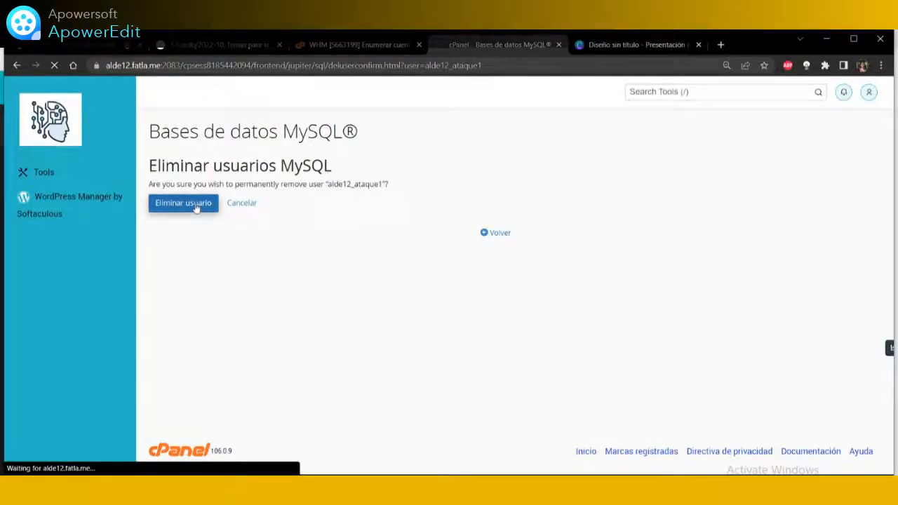
left_click(505, 229)
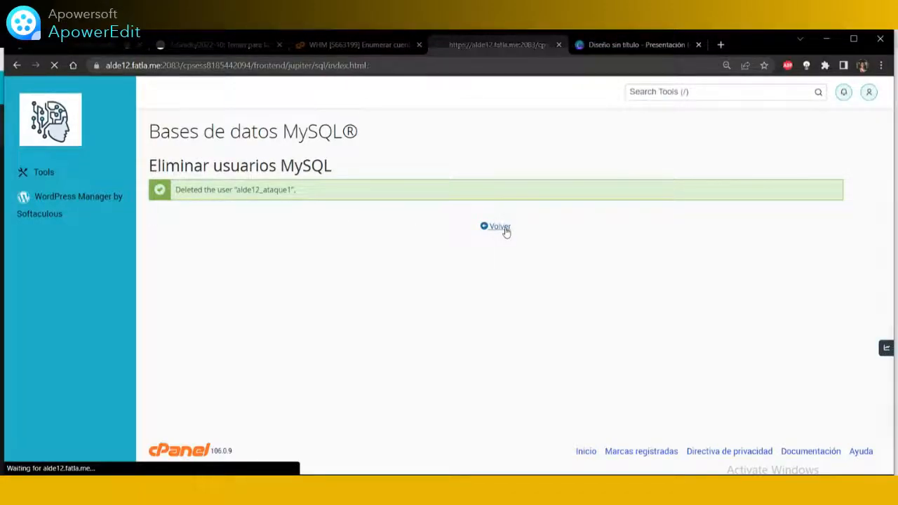
- Permanently remove the MySQL user alde12_ataque2 from the current users and return to the MySQL databases page
scroll(481, 274, "down", 3)
scroll(481, 274, "down", 5)
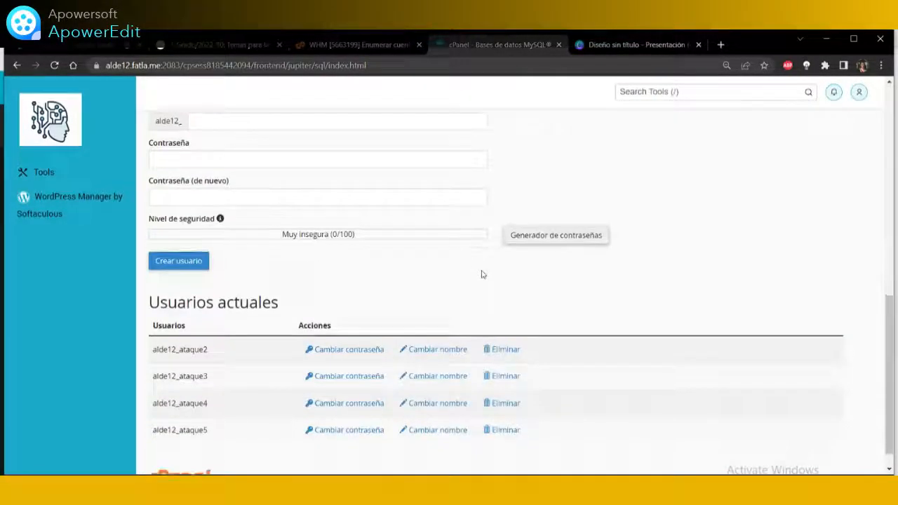
left_click(504, 324)
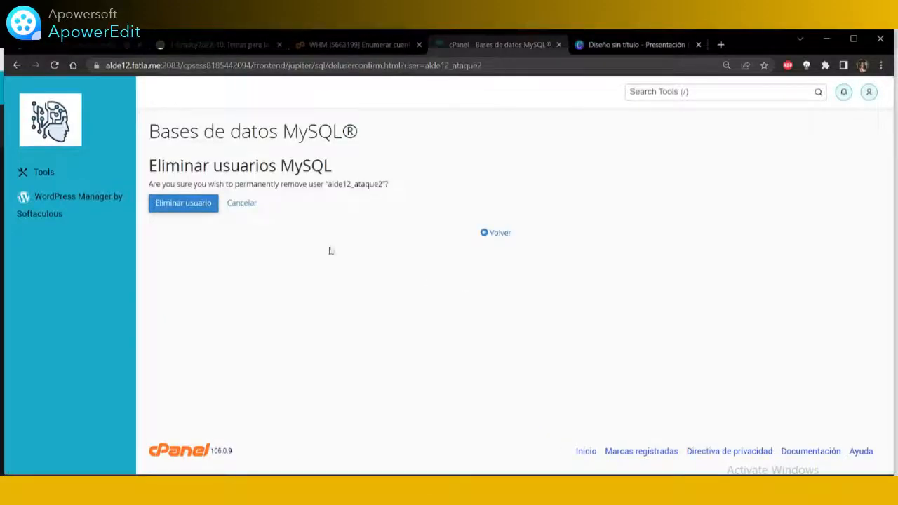
left_click(205, 204)
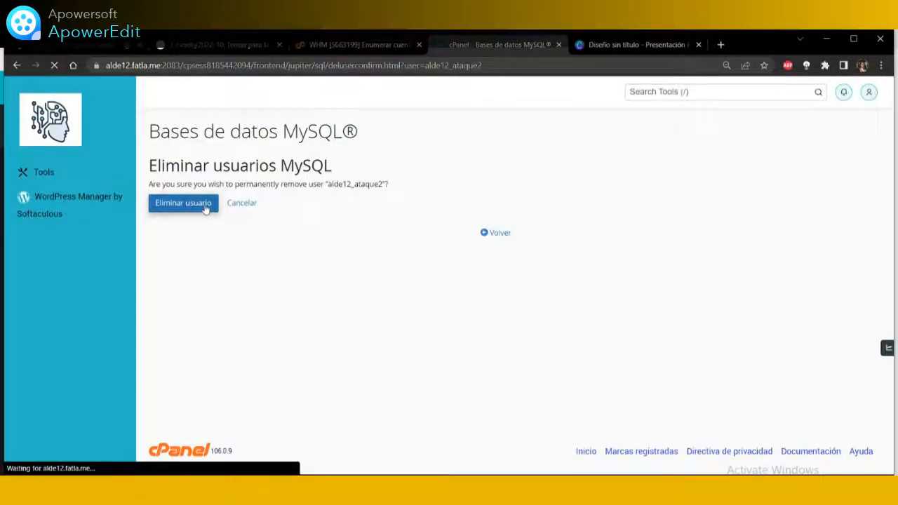
left_click(497, 227)
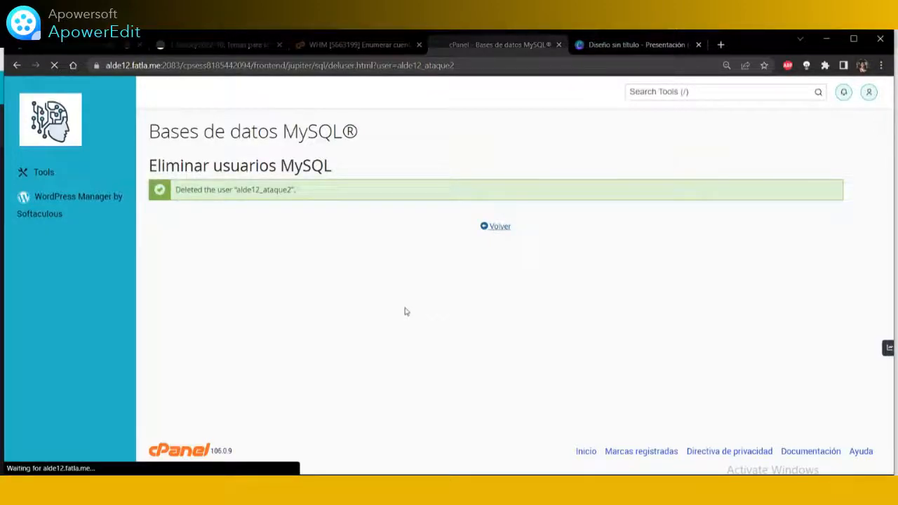
- Permanently remove the MySQL user alde12_ataque3 from the current users and return to the MySQL databases page
scroll(379, 321, "down", 5)
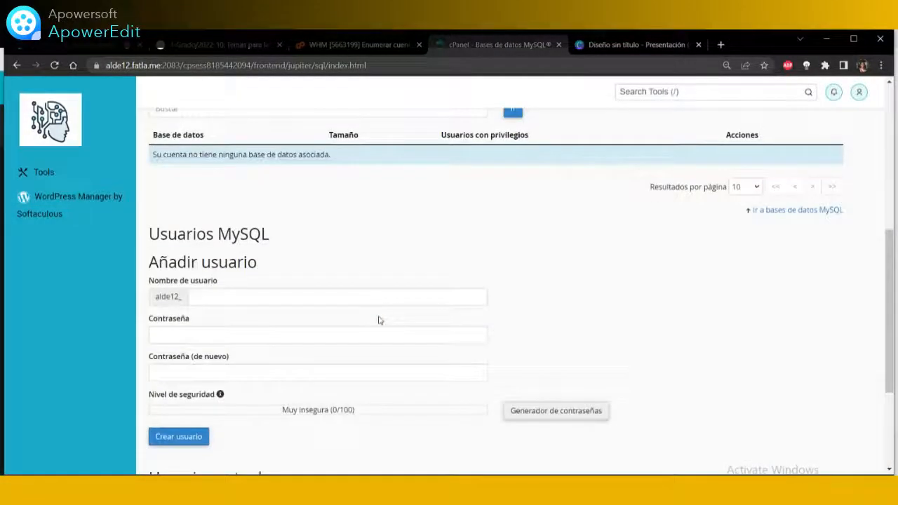
scroll(379, 320, "down", 3)
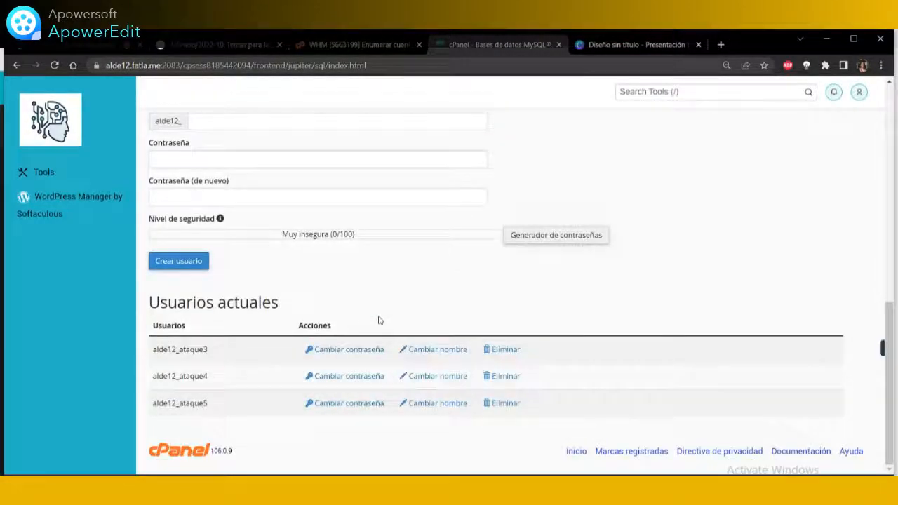
left_click(500, 356)
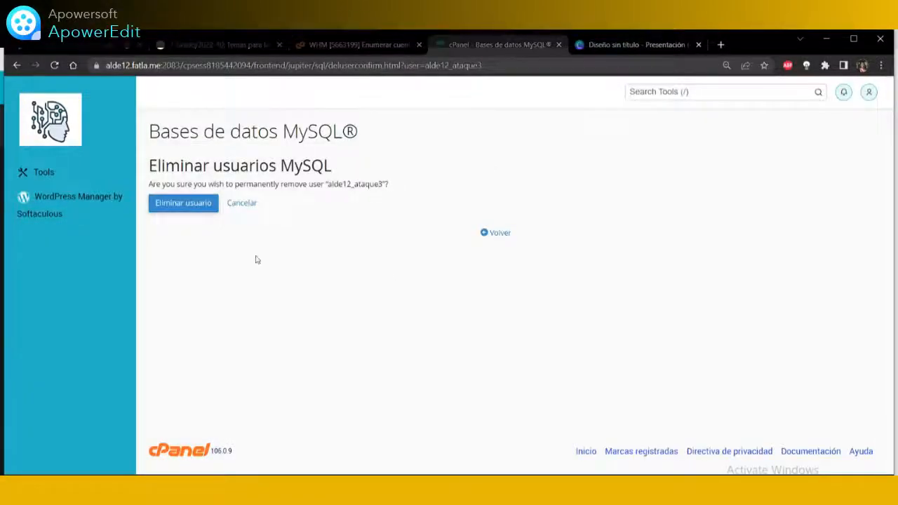
left_click(200, 210)
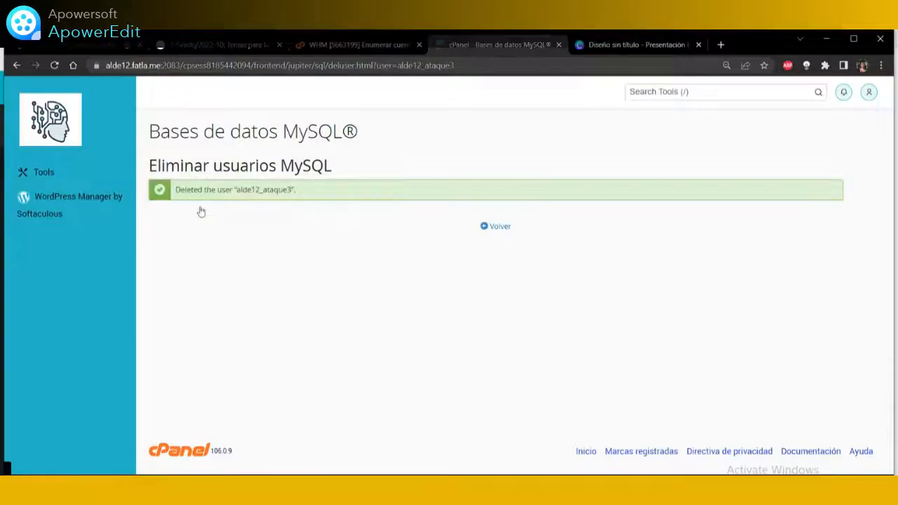
left_click(496, 228)
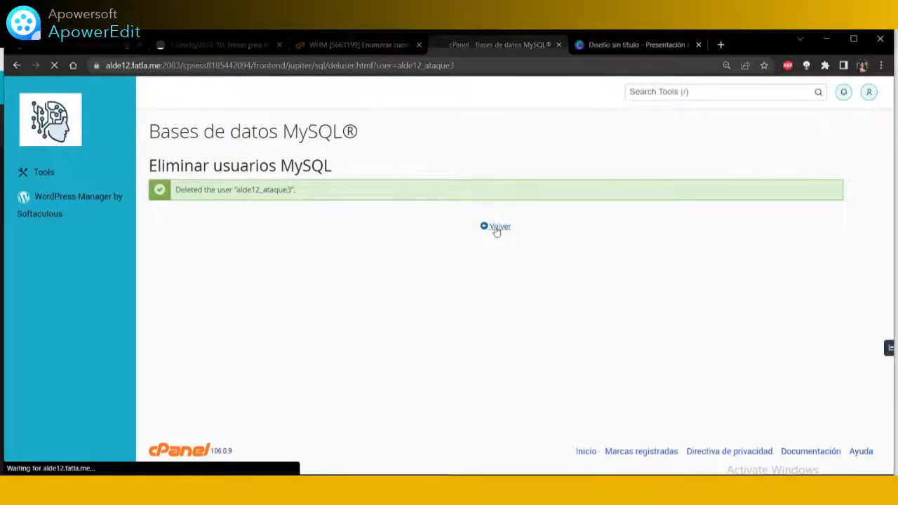
- Permanently remove the MySQL user alde12_ataque4 from the current users and return to the MySQL databases page
scroll(352, 298, "down", 4)
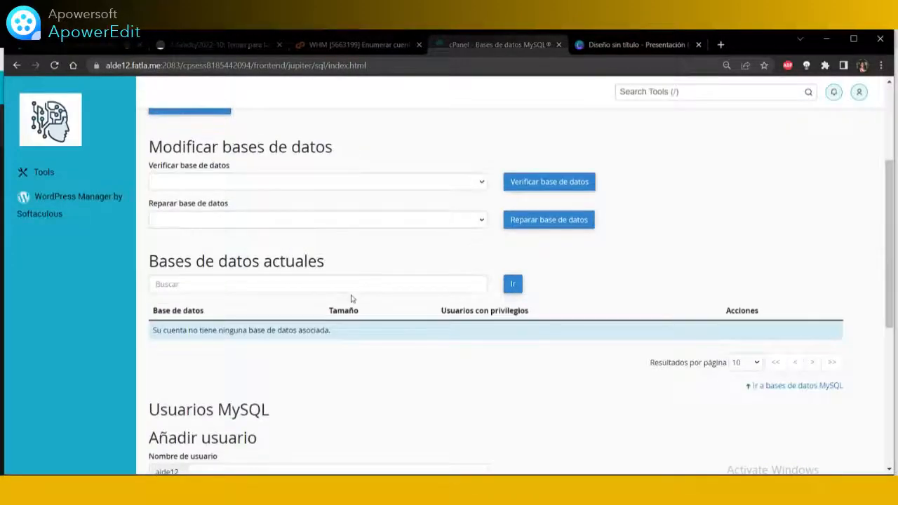
scroll(241, 310, "down", 3)
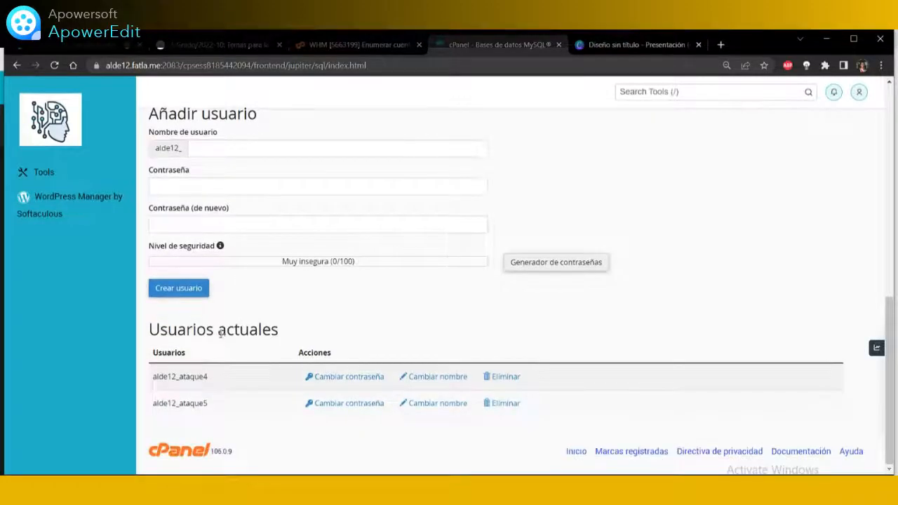
left_click(503, 379)
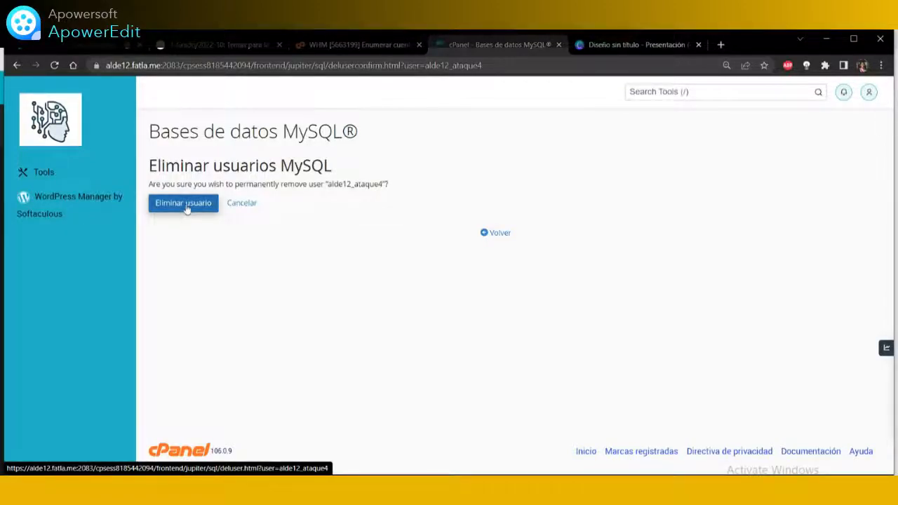
left_click(185, 206)
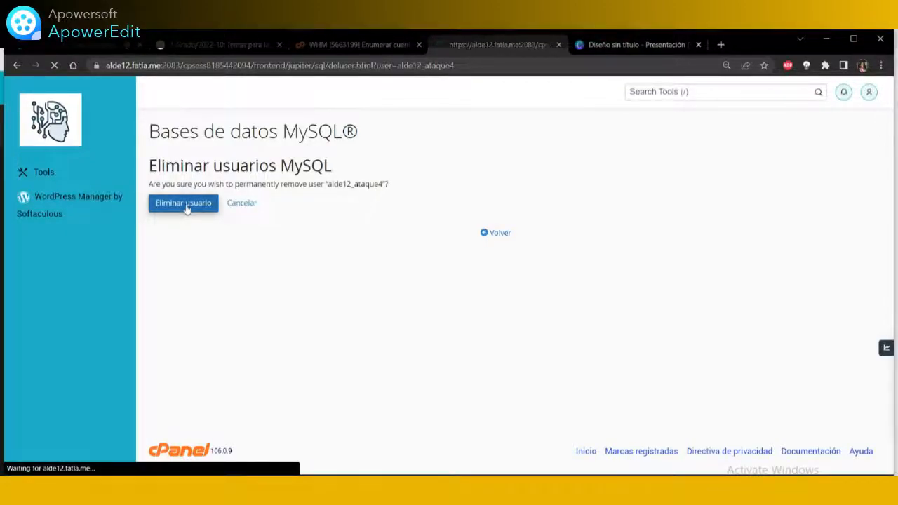
left_click(501, 227)
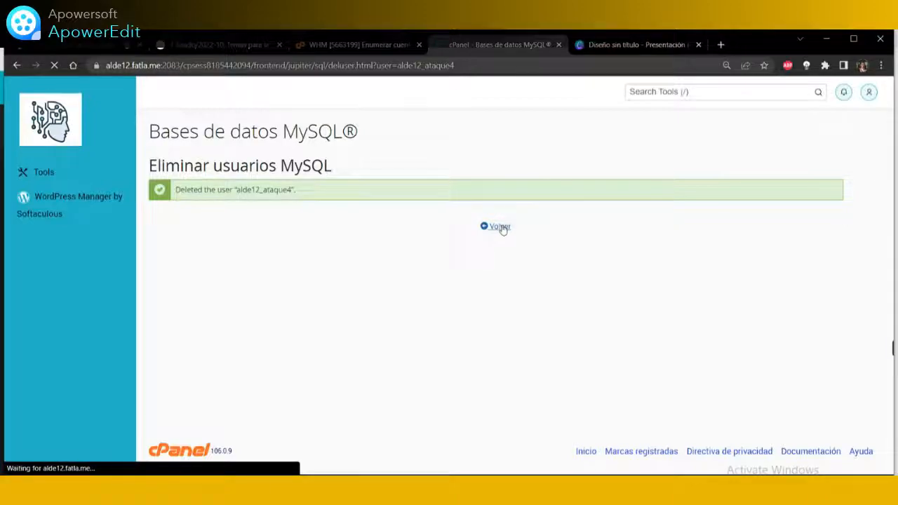
- Permanently remove the MySQL user alde12_ataque5 from the current users and return to the MySQL databases page
scroll(437, 335, "down", 10)
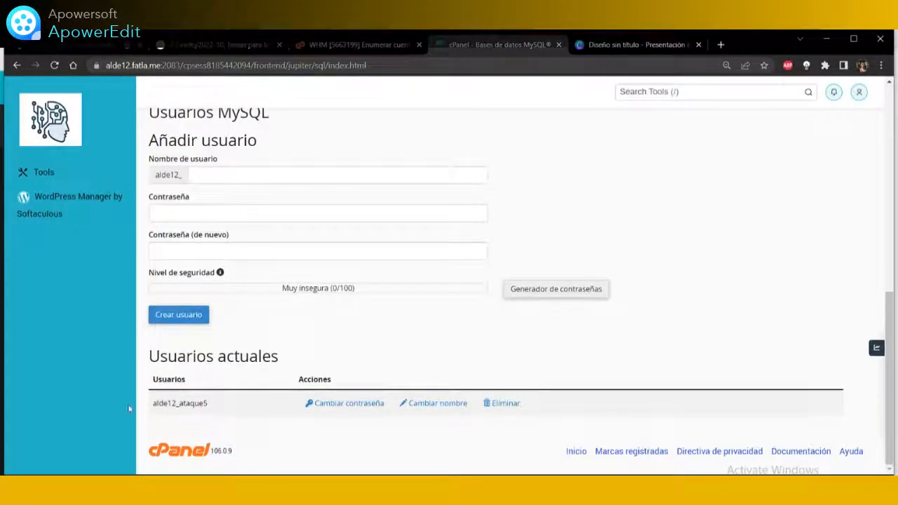
left_click(505, 404)
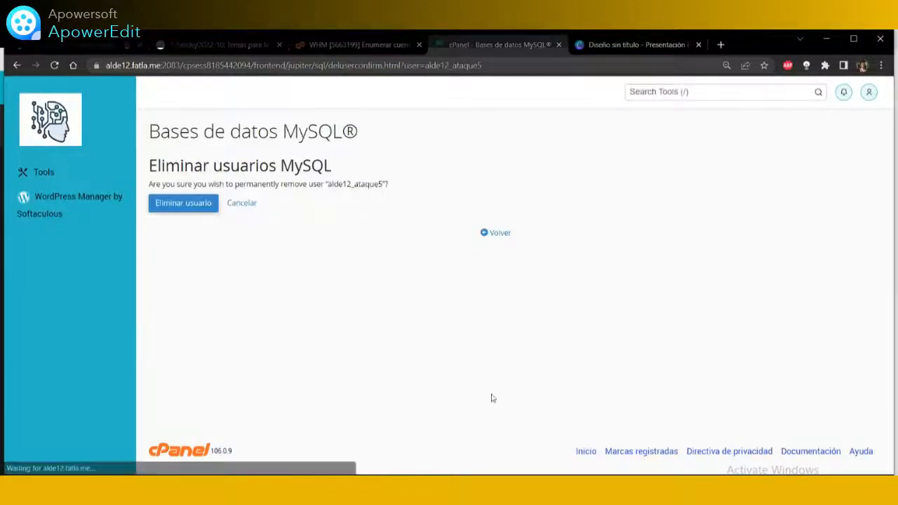
left_click(179, 205)
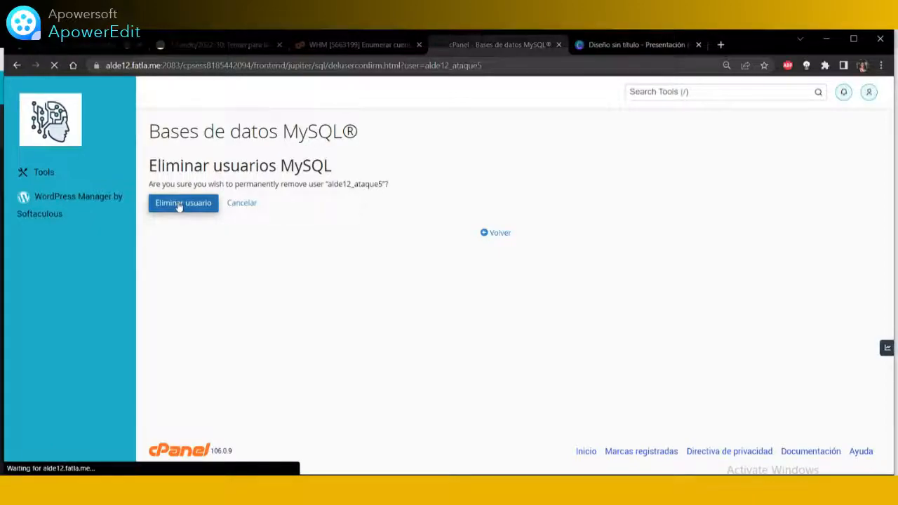
left_click(500, 227)
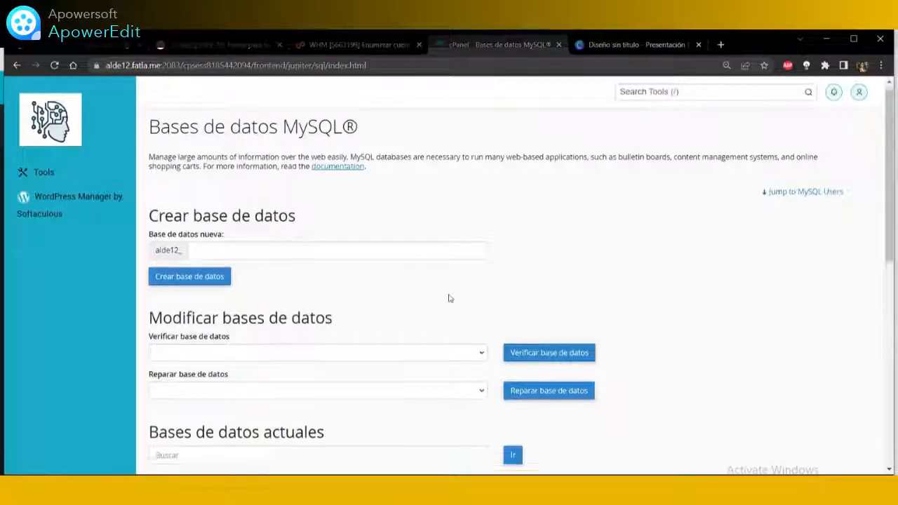
- Check the lists of current databases and current MySQL users for any remaining entries
scroll(451, 296, "down", 4)
scroll(449, 296, "up", 3)
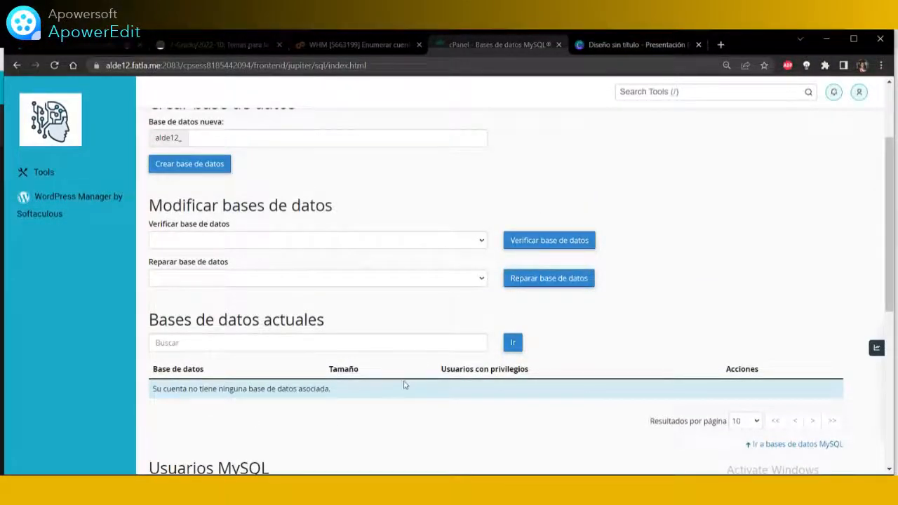
scroll(393, 365, "down", 5)
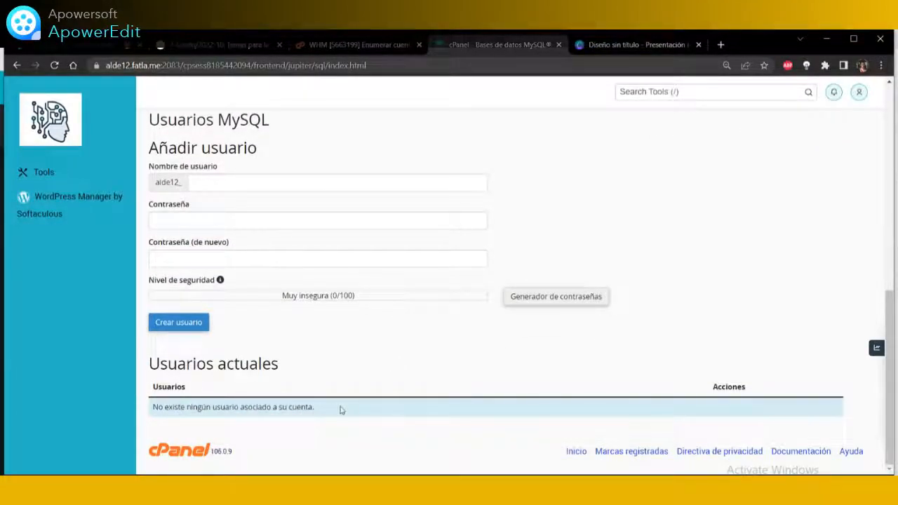
scroll(341, 409, "up", 10)
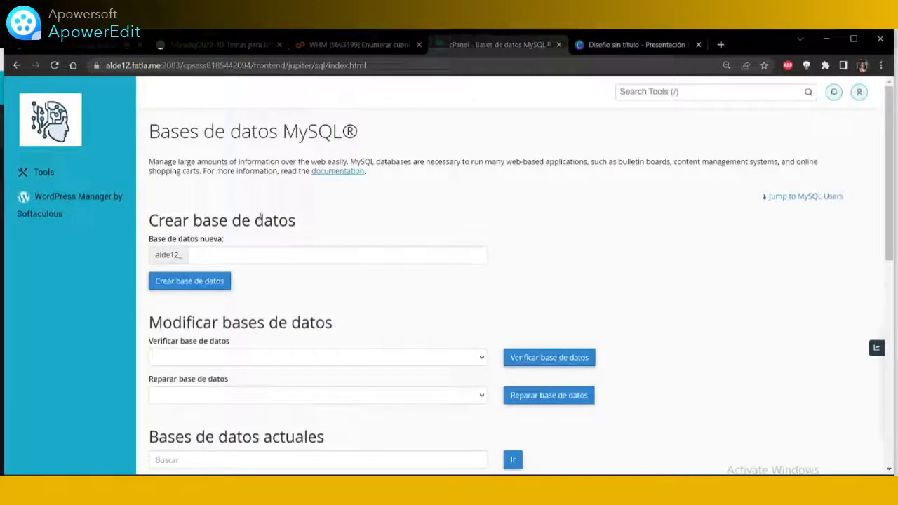
- Consult the cPanel instructions in the Fatla assignment, then open the cPanel file manager at the public_html folder
left_click(194, 44)
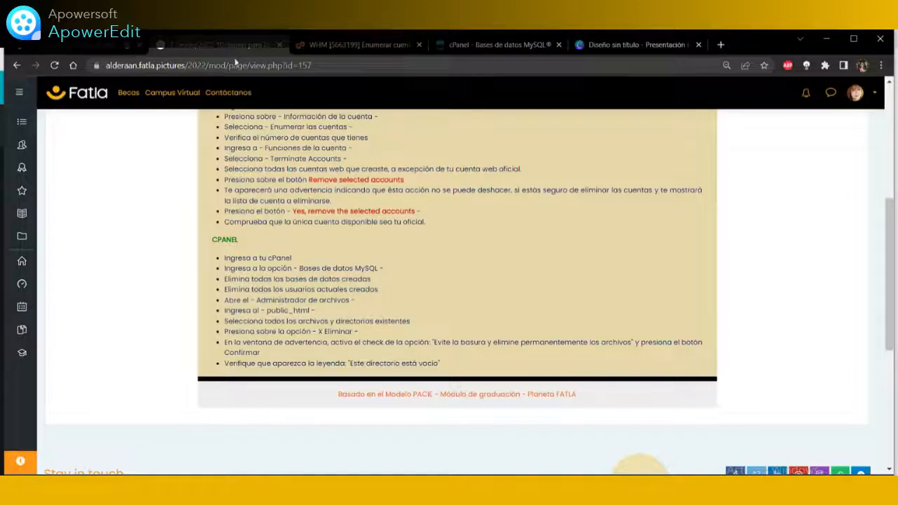
left_click(491, 44)
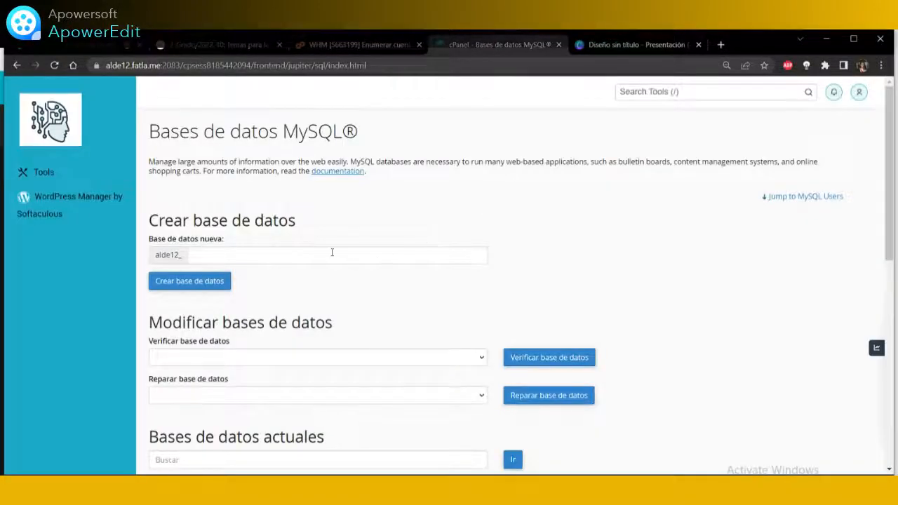
left_click(55, 131)
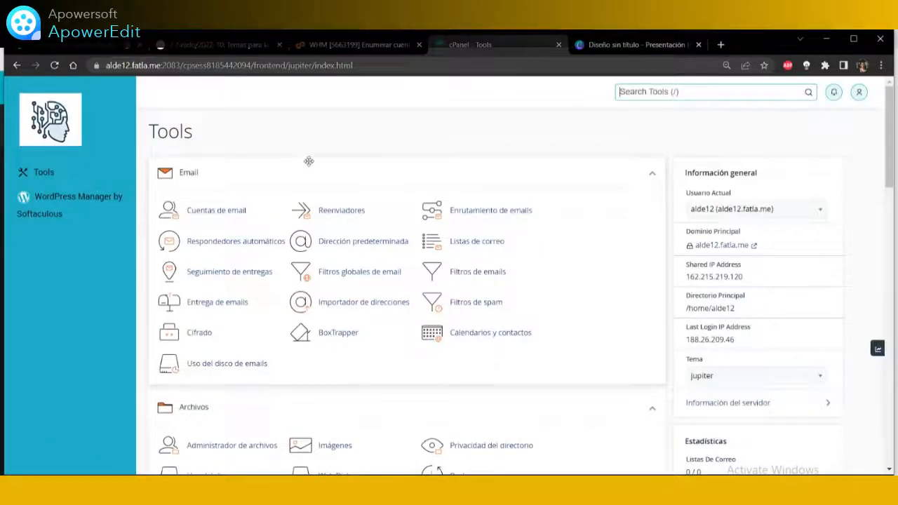
scroll(305, 164, "down", 3)
scroll(309, 161, "up", 1)
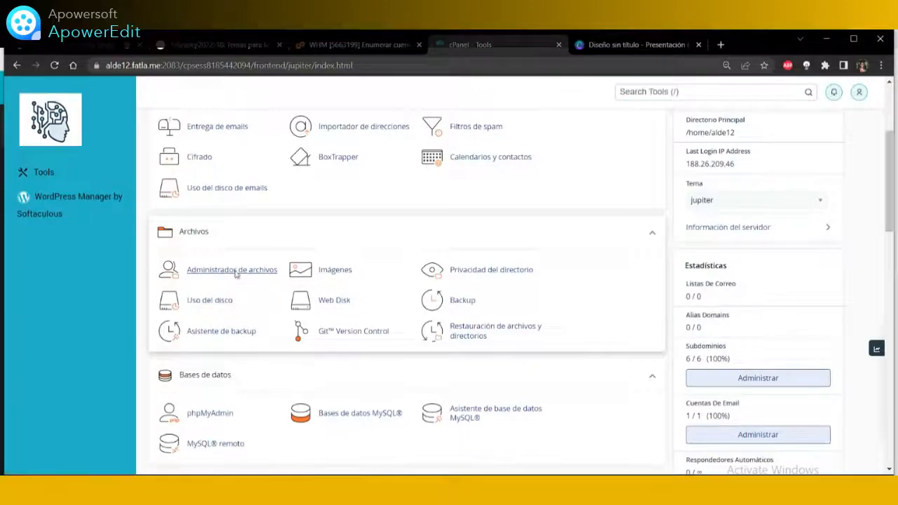
left_click(236, 275)
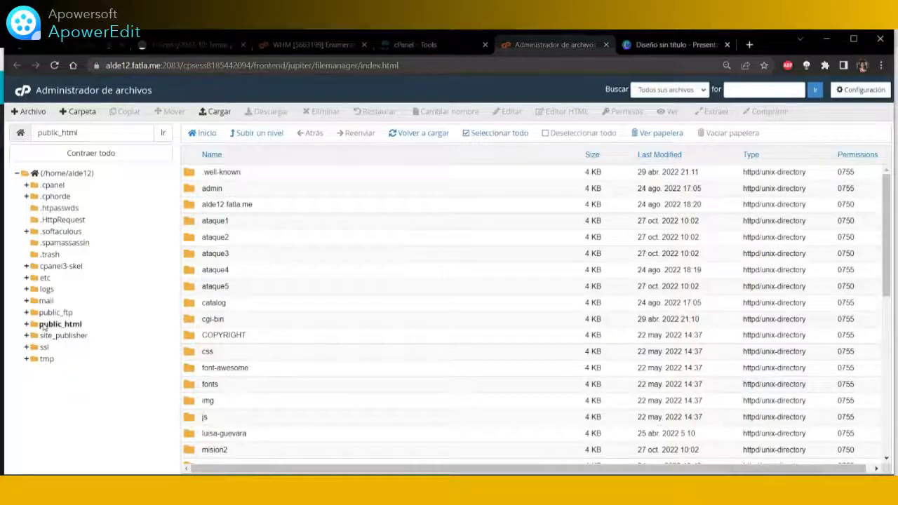
left_click(44, 324)
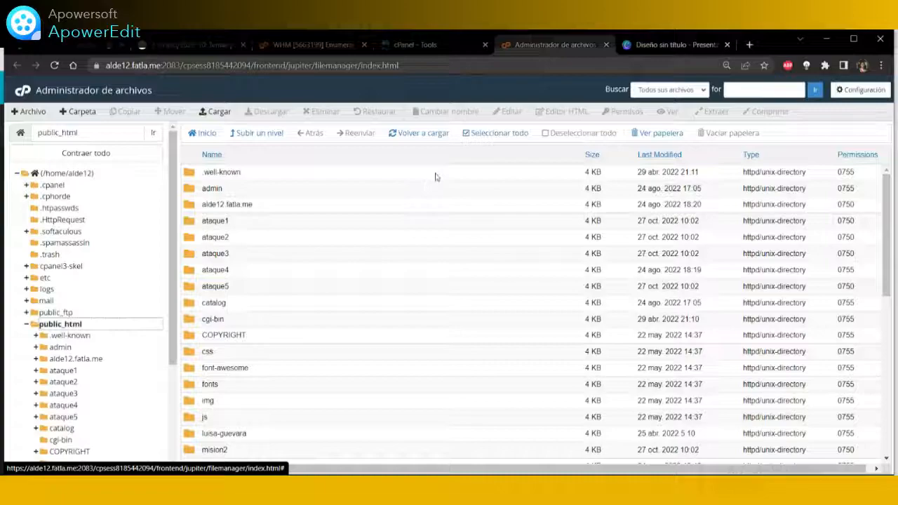
- Delete all files and directories in public_html permanently, skipping the trash
scroll(494, 209, "down", 6)
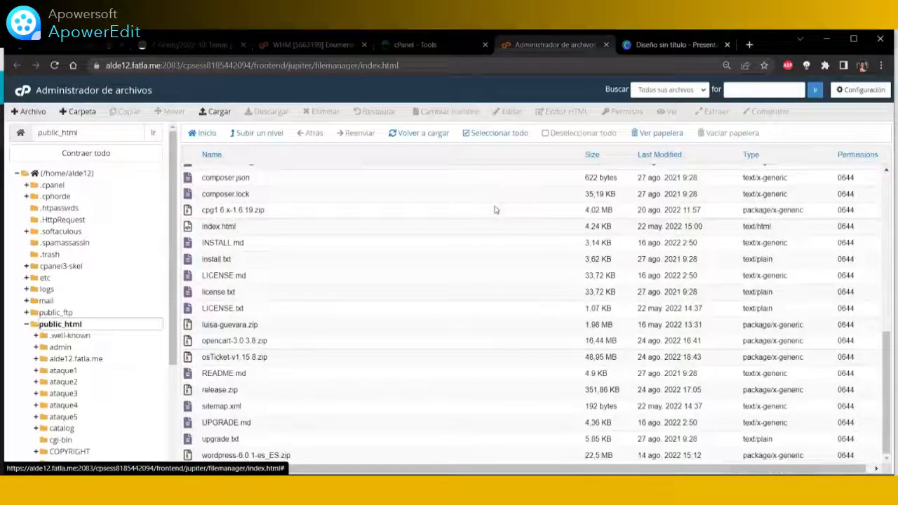
scroll(465, 288, "up", 8)
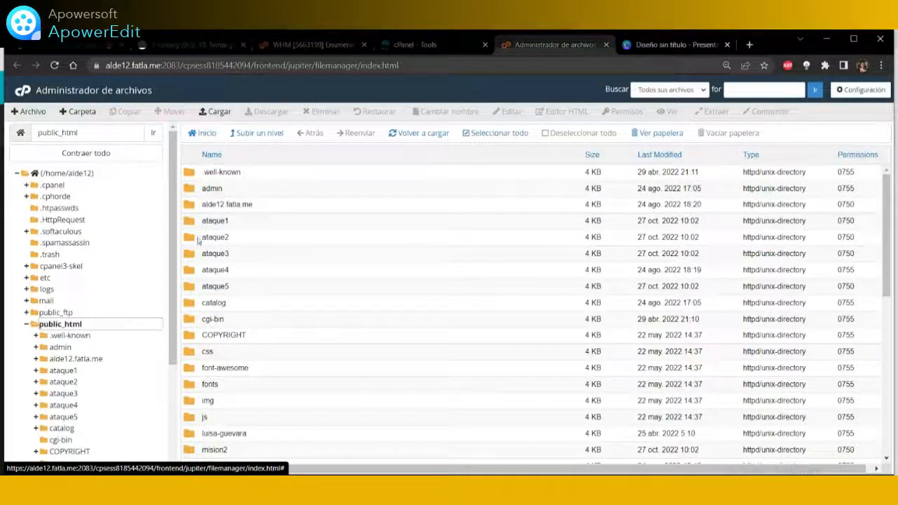
scroll(281, 427, "down", 10)
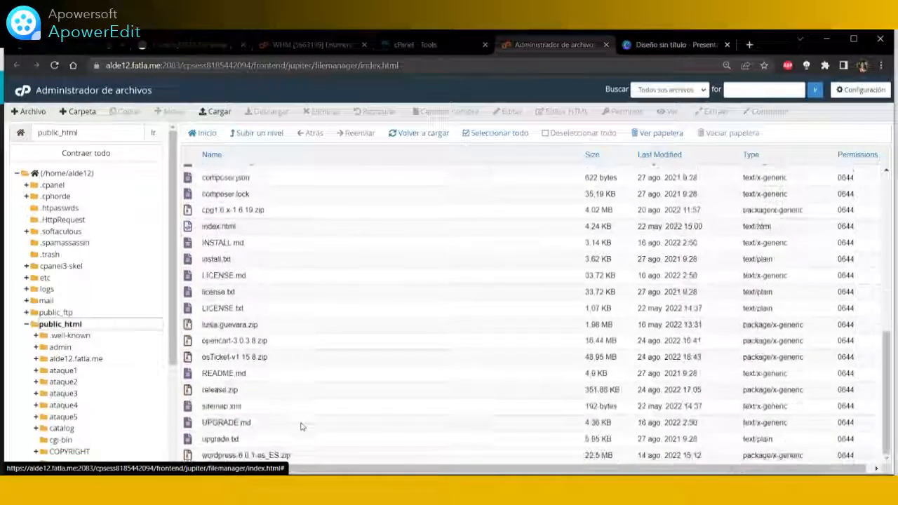
scroll(298, 332, "up", 10)
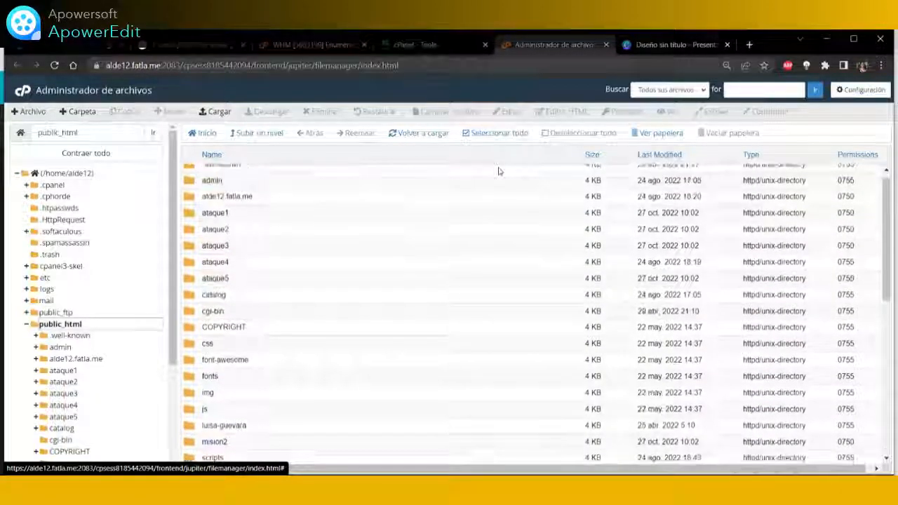
left_click(495, 135)
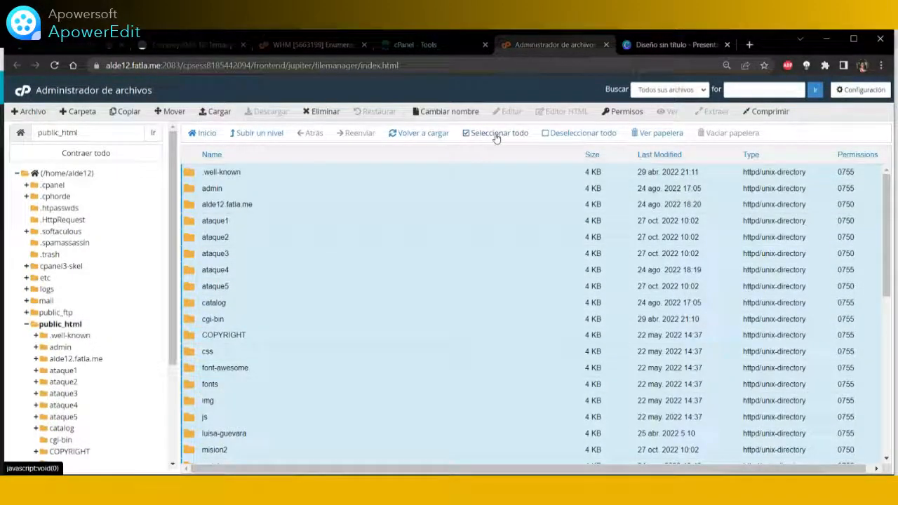
left_click(321, 113)
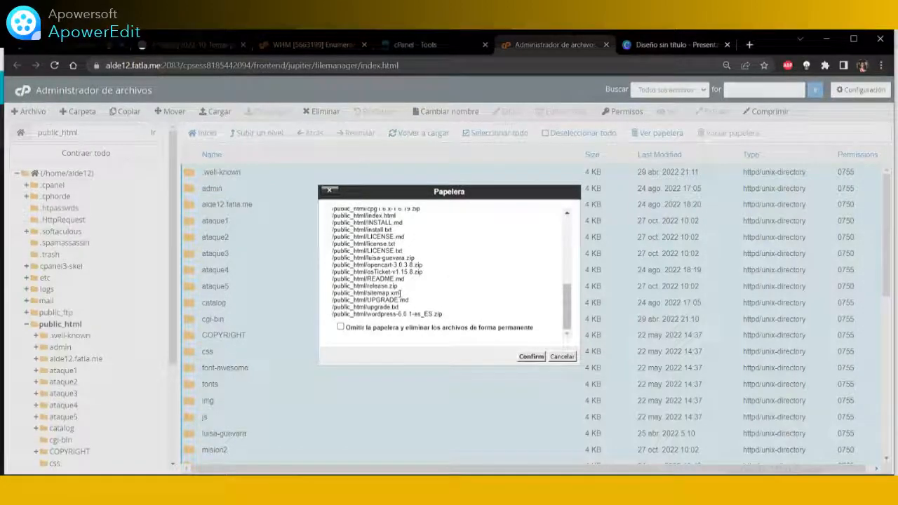
left_click(341, 327)
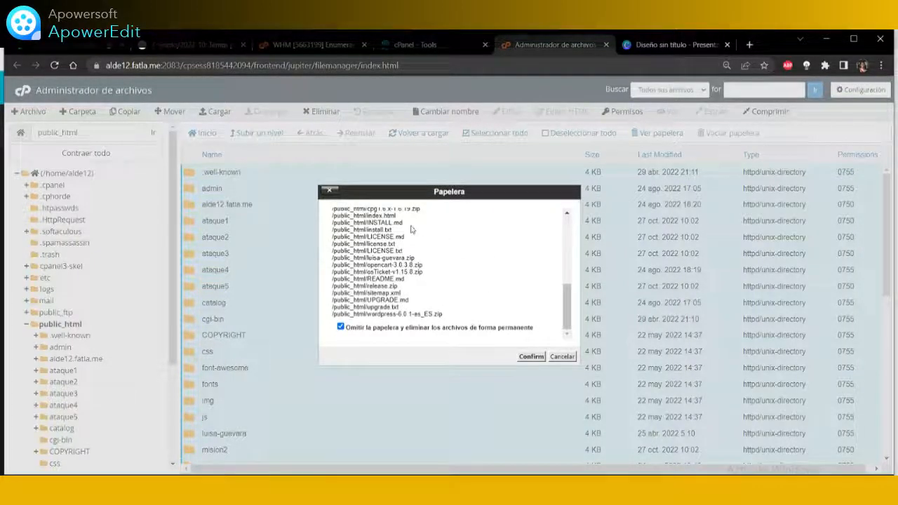
left_click(537, 359)
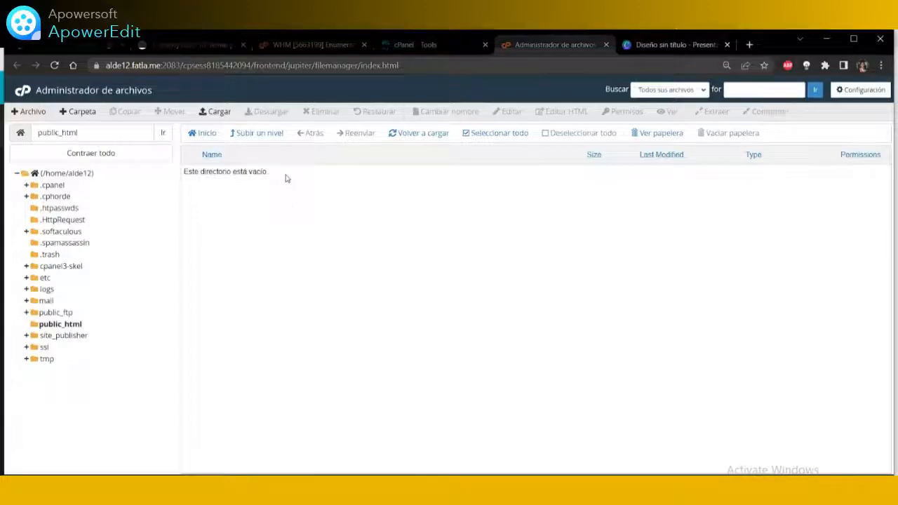
- Review the Web Host Manager and cPanel task lists on the Fatla assignment page against the completed work
left_click(168, 47)
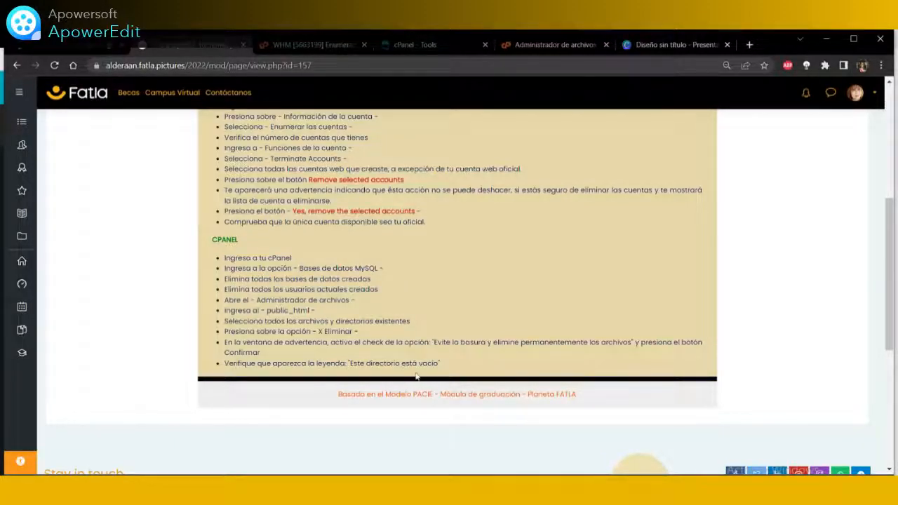
scroll(482, 366, "up", 1)
scroll(481, 366, "up", 3)
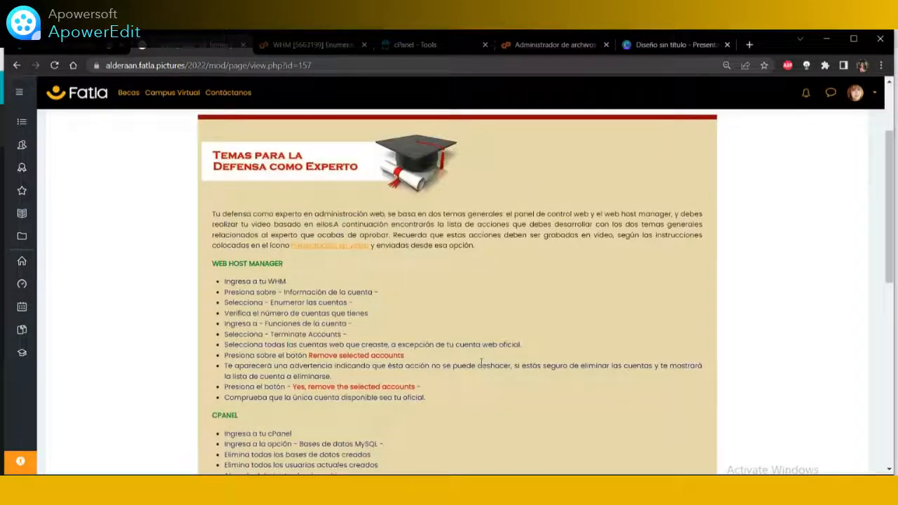
scroll(481, 361, "down", 1)
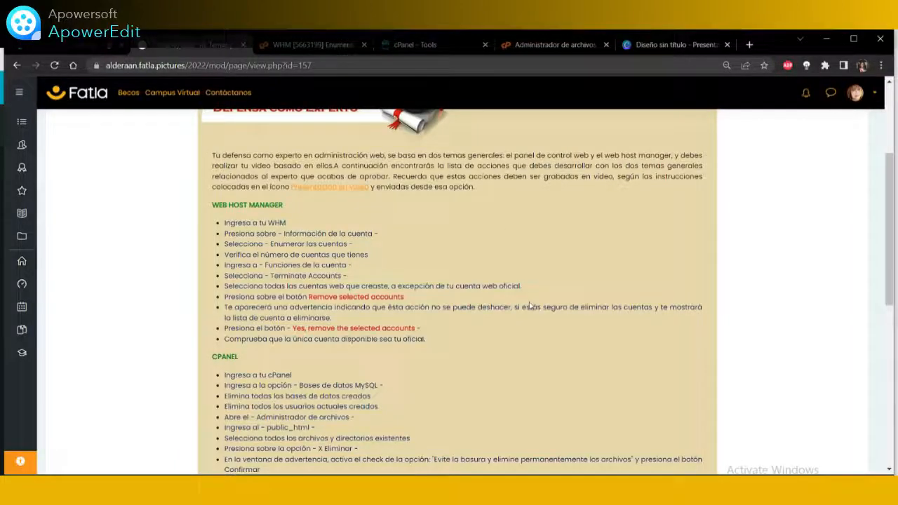
scroll(530, 305, "down", 1)
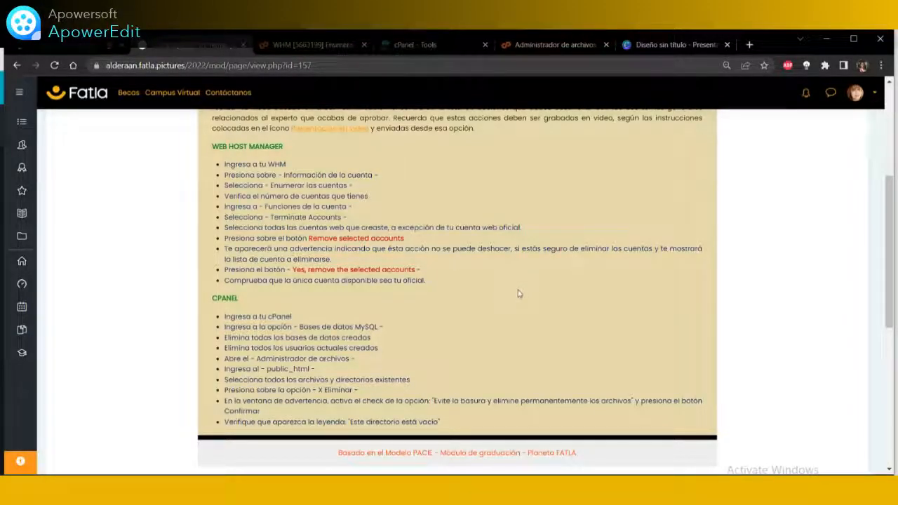
scroll(540, 309, "up", 3)
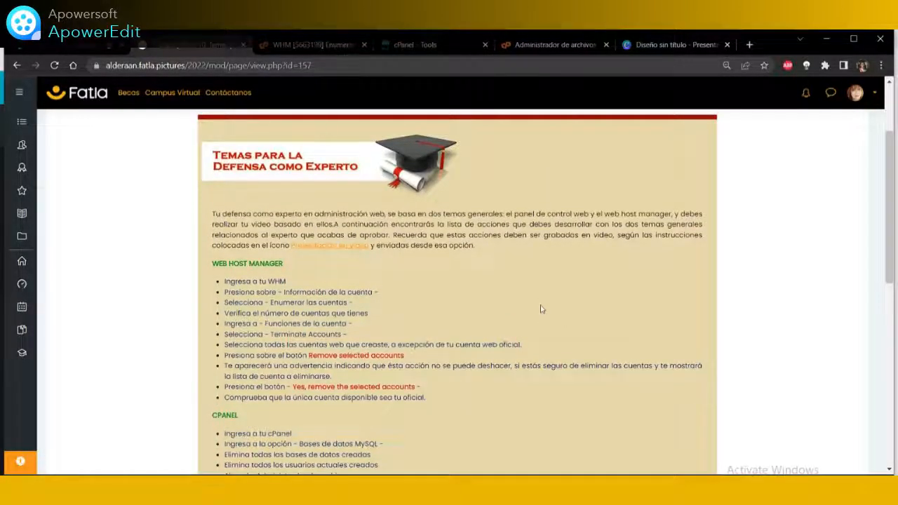
scroll(540, 308, "down", 3)
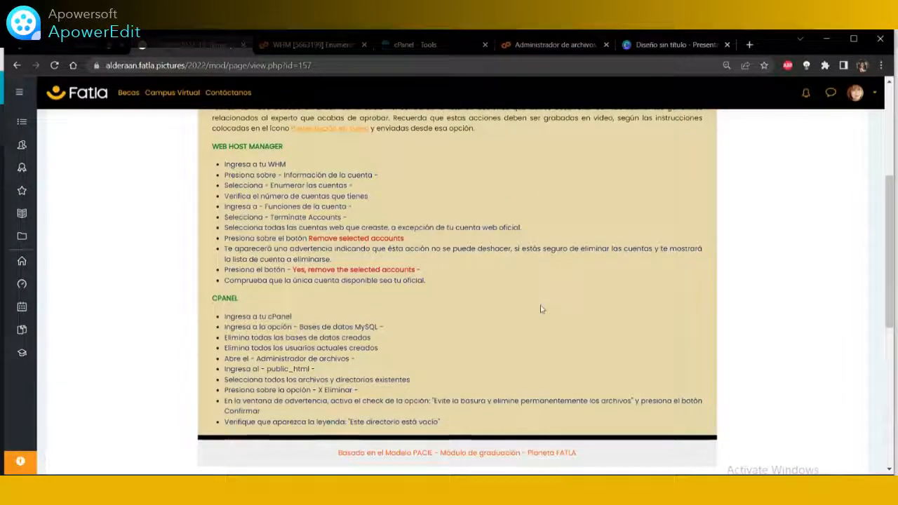